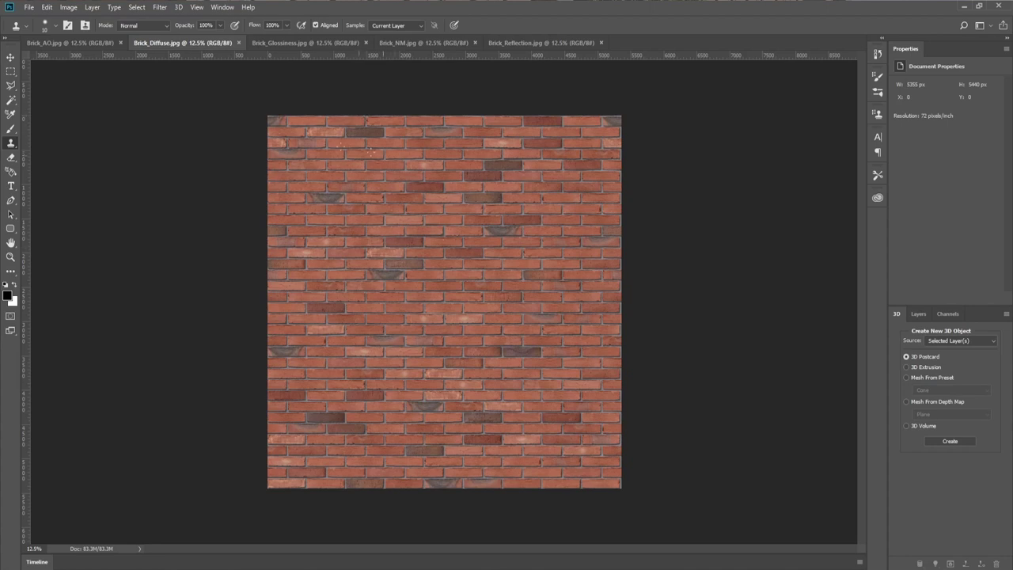
Step: Review the glossiness, reflection, ambient occlusion and normal brick maps, then close all documents
click(314, 43)
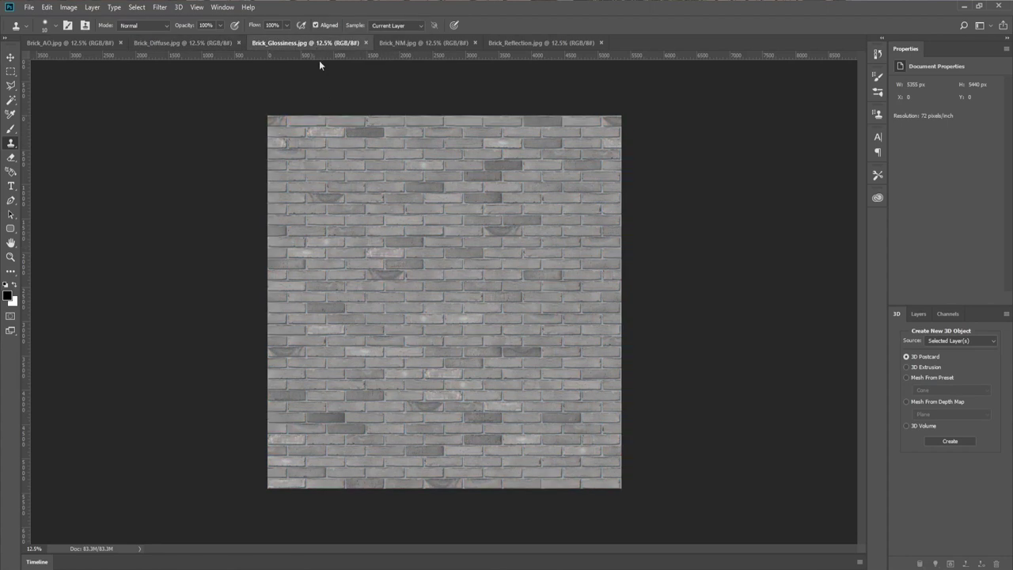
click(506, 44)
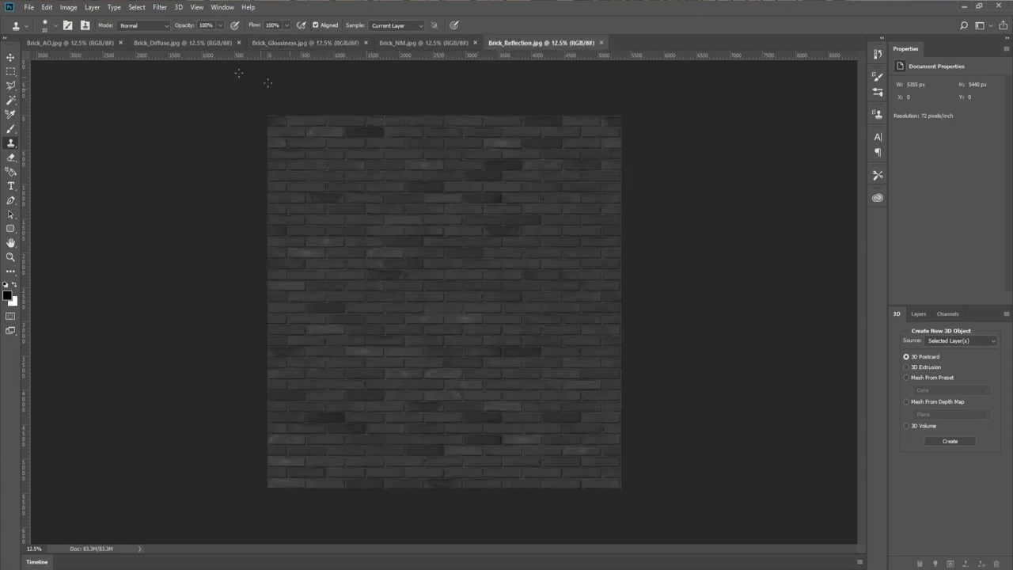
click(84, 42)
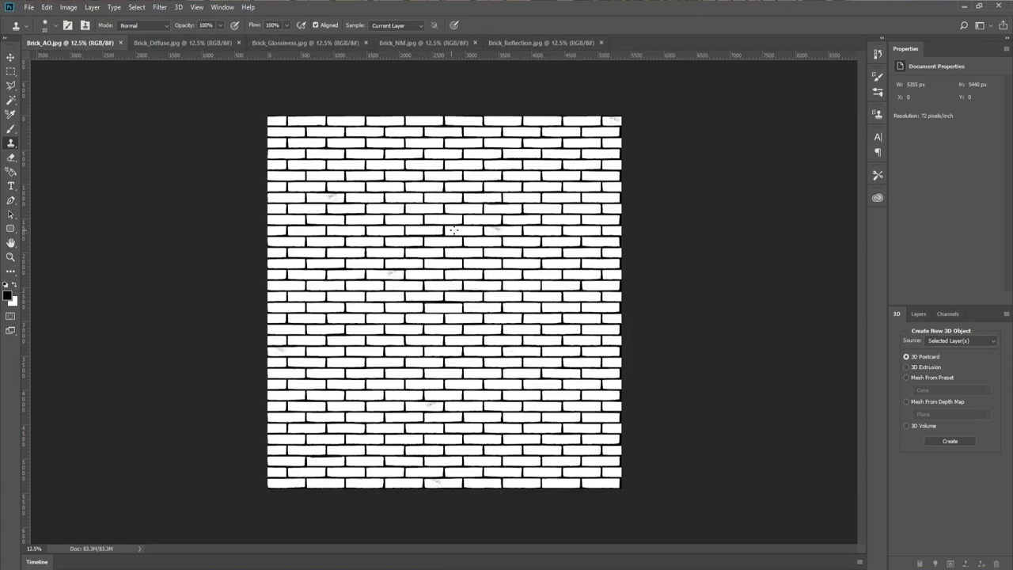
click(454, 43)
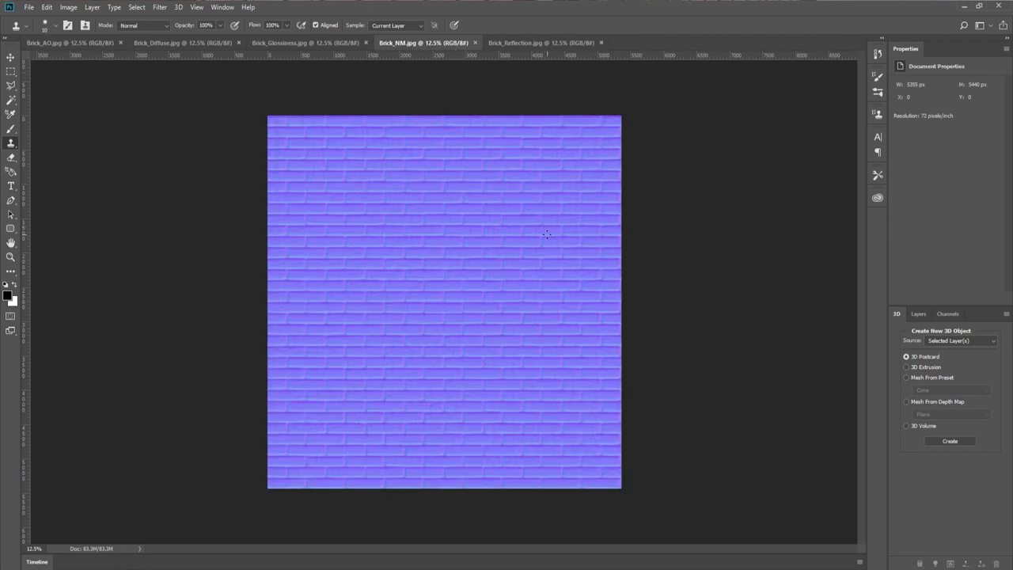
key(shift+s)
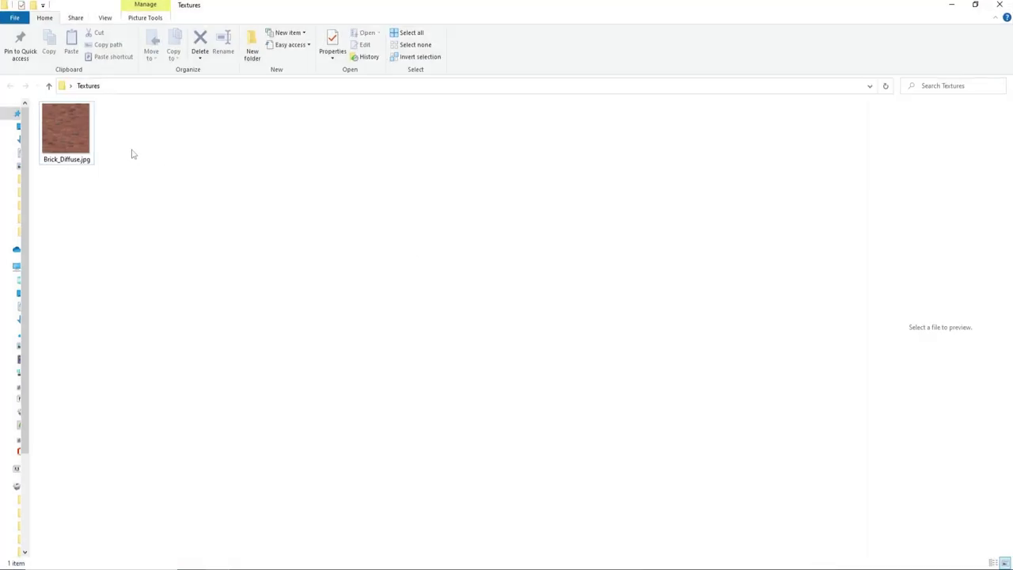
Step: Drag Brick_Diffuse.jpg from the Textures folder onto Photoshop to open it
click(86, 142)
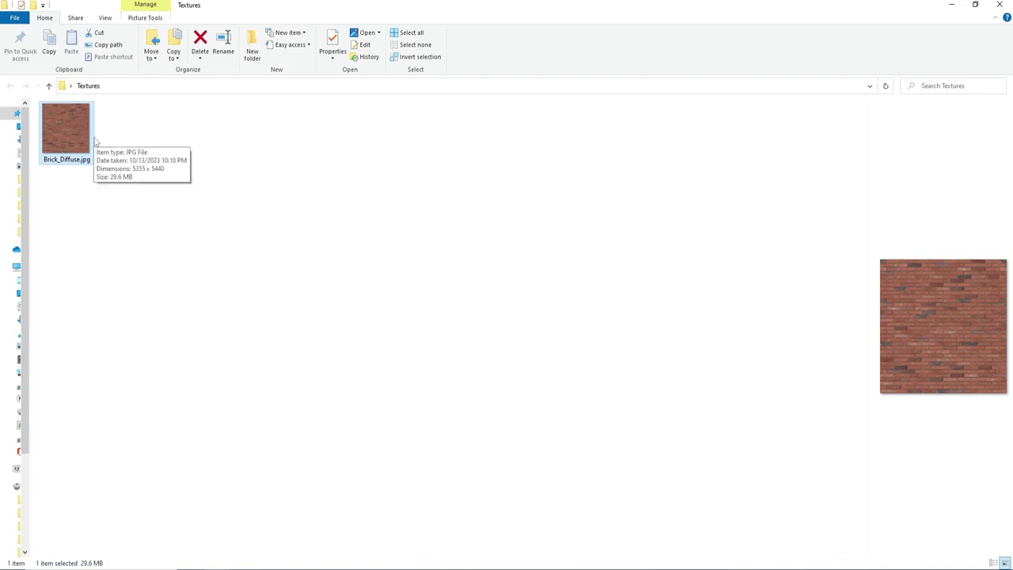
click(974, 5)
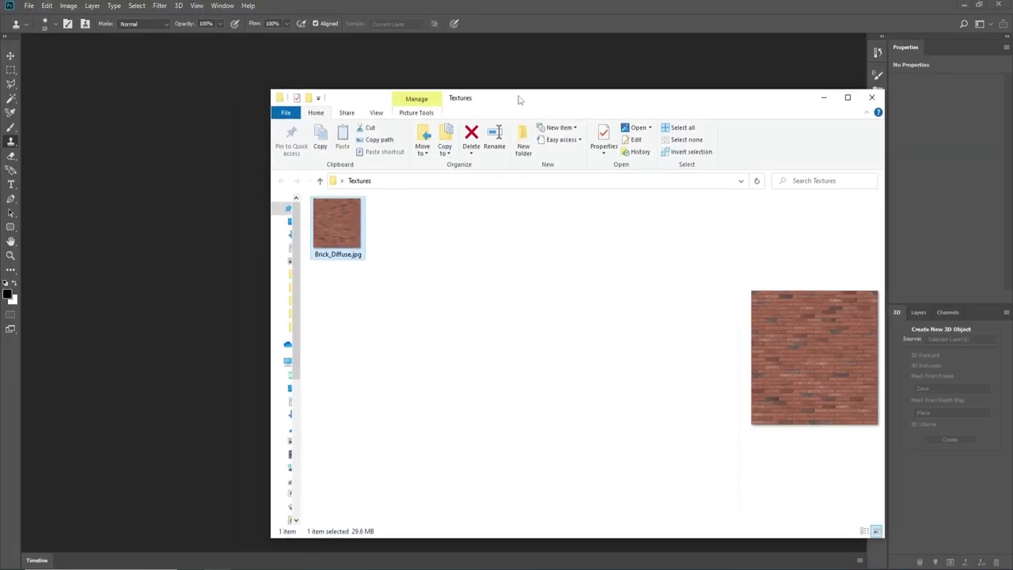
drag(518, 97, 617, 106)
drag(444, 225, 261, 226)
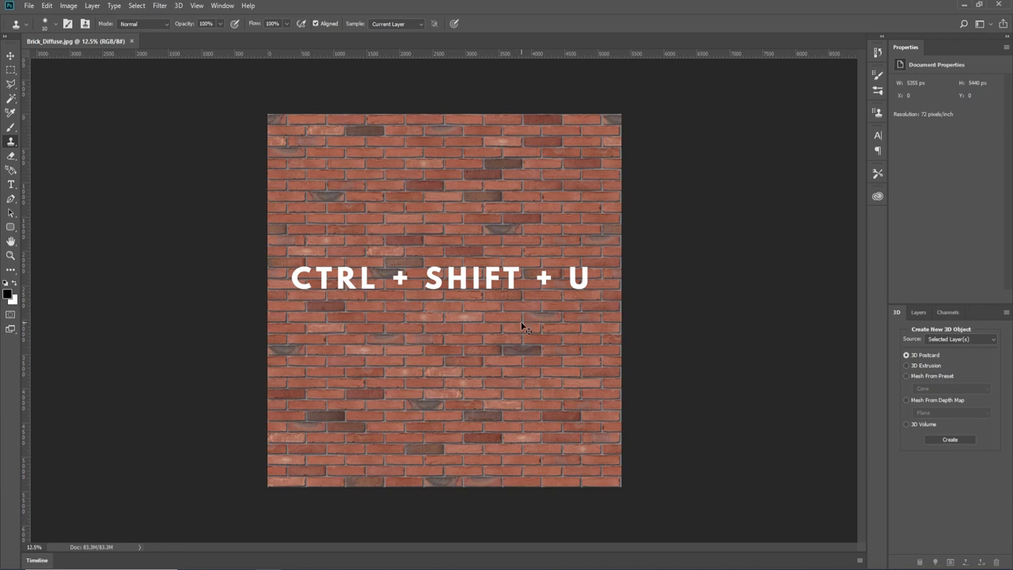
Step: Desaturate the brick diffuse image to greyscale
key(ctrl+shift+u)
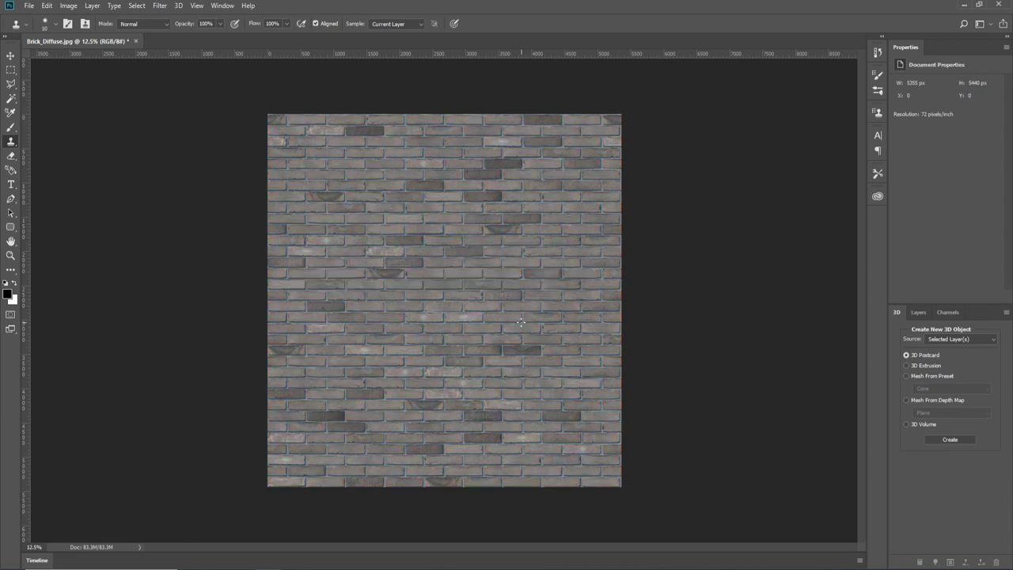
click(70, 7)
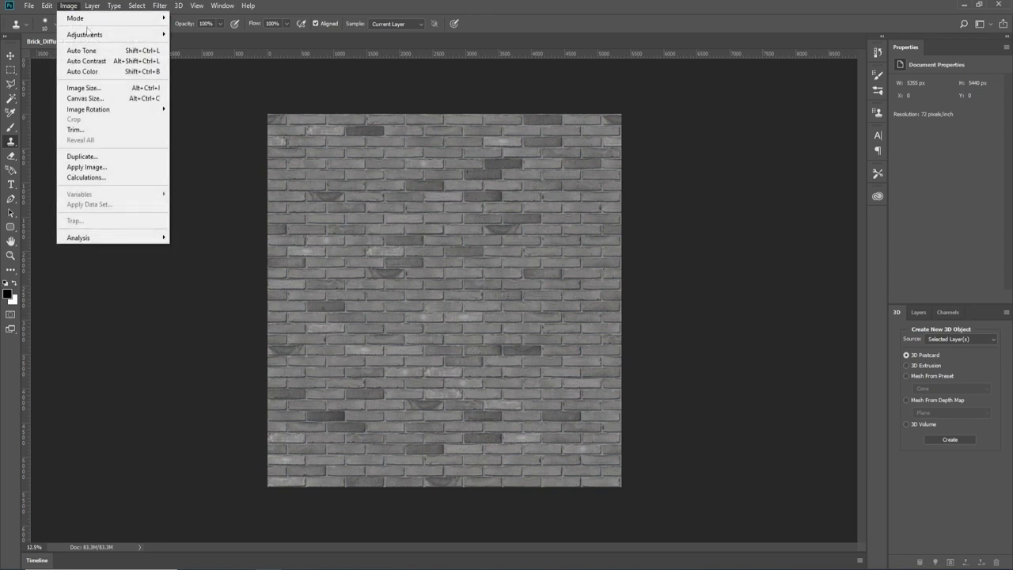
mouse_move(91, 39)
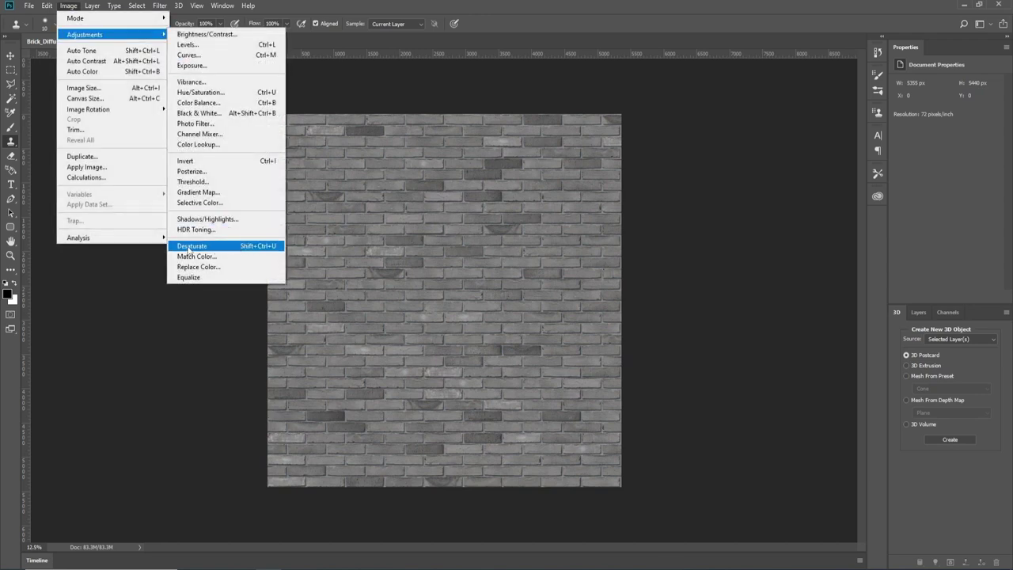
click(649, 255)
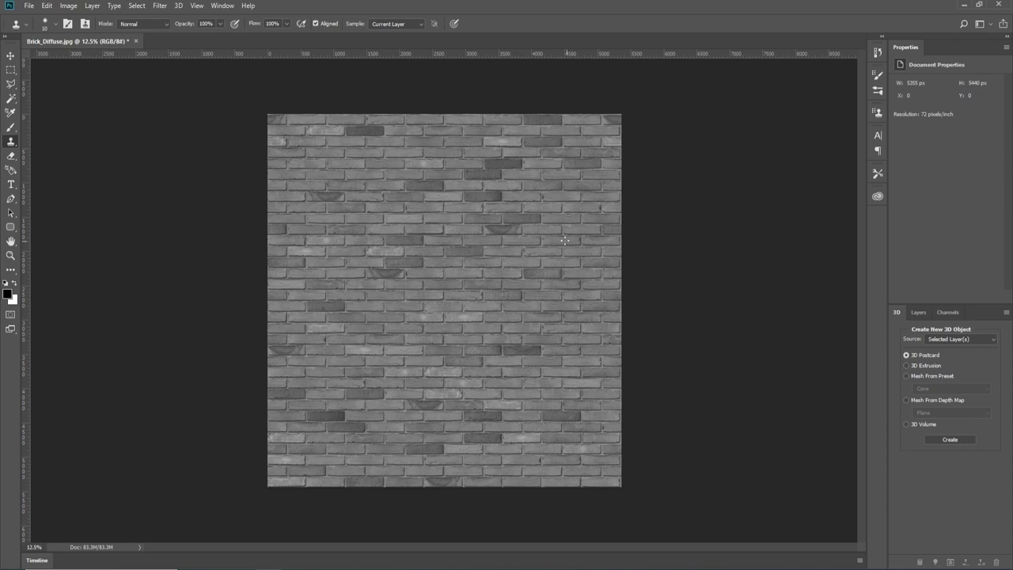
Step: Apply Brightness/Contrast with brightness 35 and contrast lowered to -49
click(68, 6)
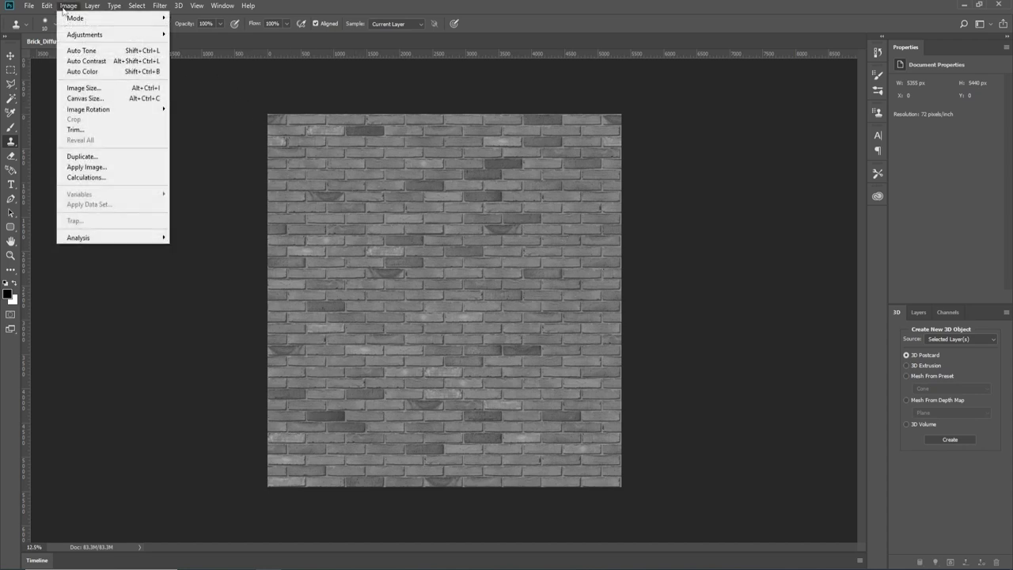
mouse_move(115, 41)
click(198, 35)
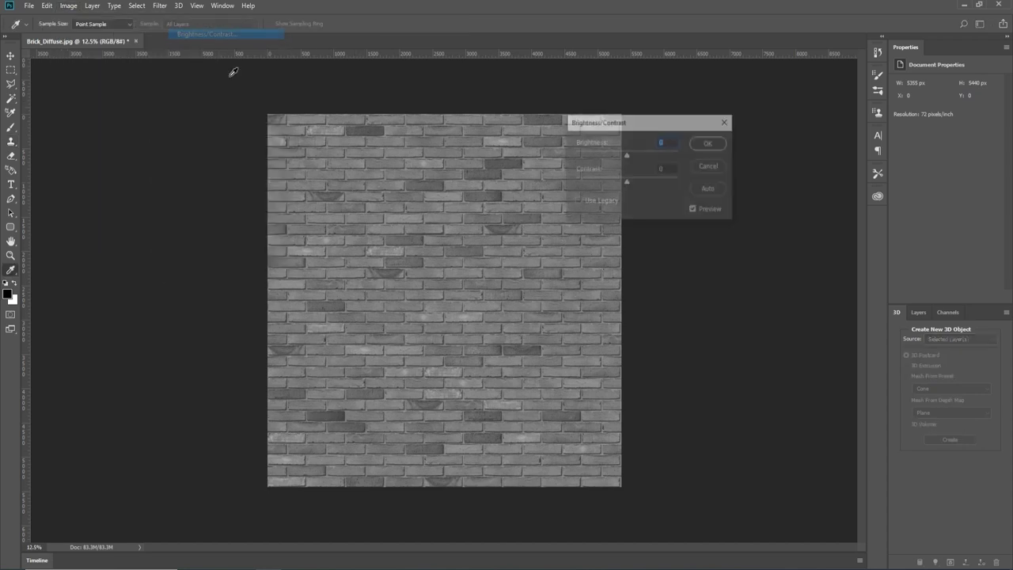
drag(634, 125, 714, 150)
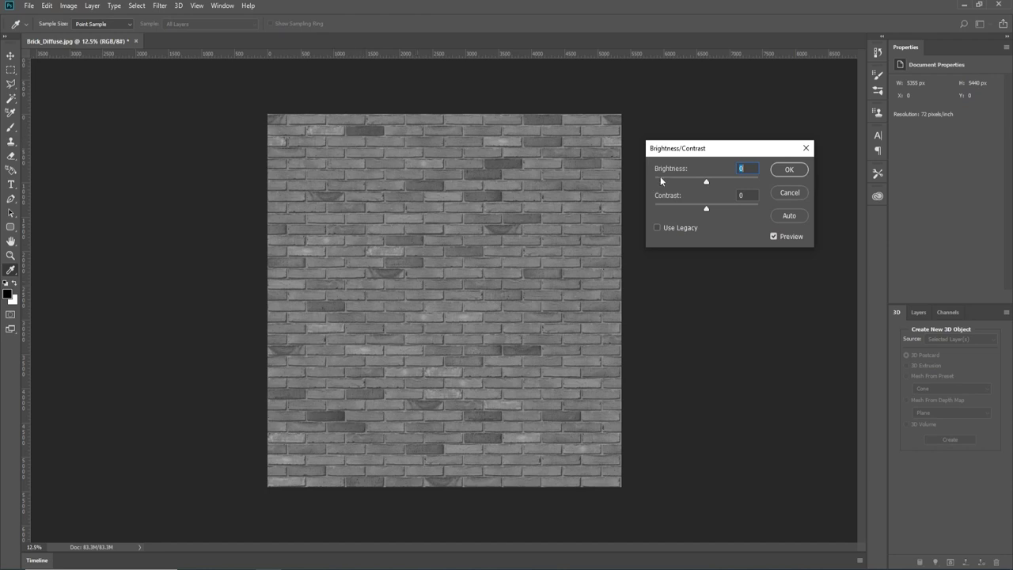
drag(706, 183, 719, 185)
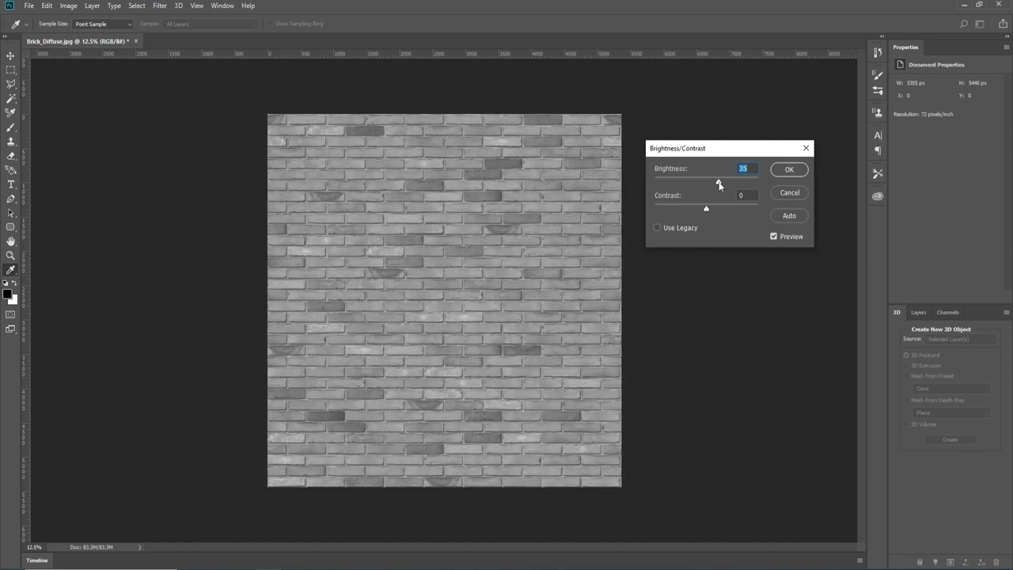
drag(712, 207, 657, 211)
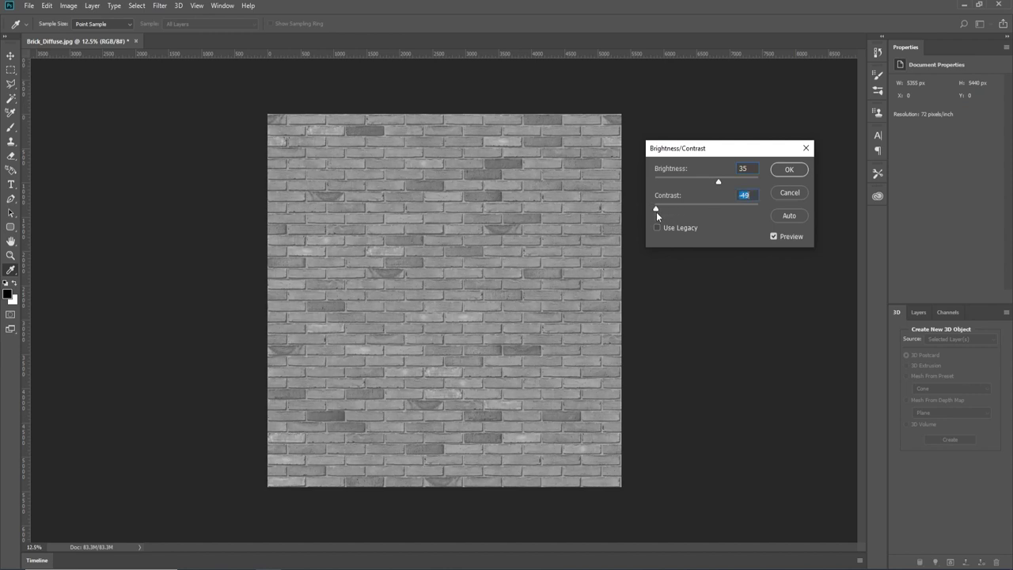
click(785, 169)
key(s)
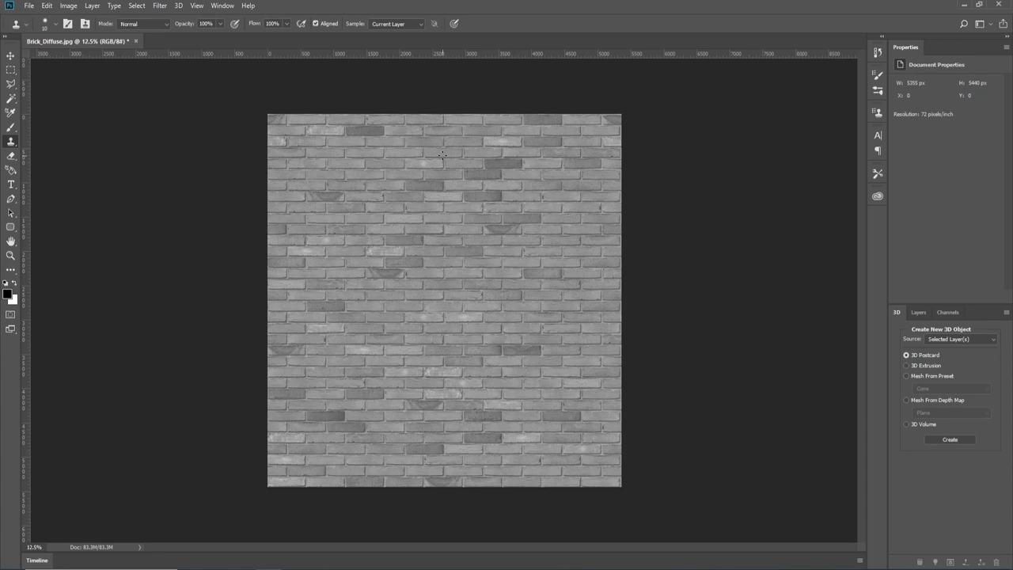
Step: Save the grey image as Brick_Glossiness.jpg, accepting the default JPEG options
click(28, 6)
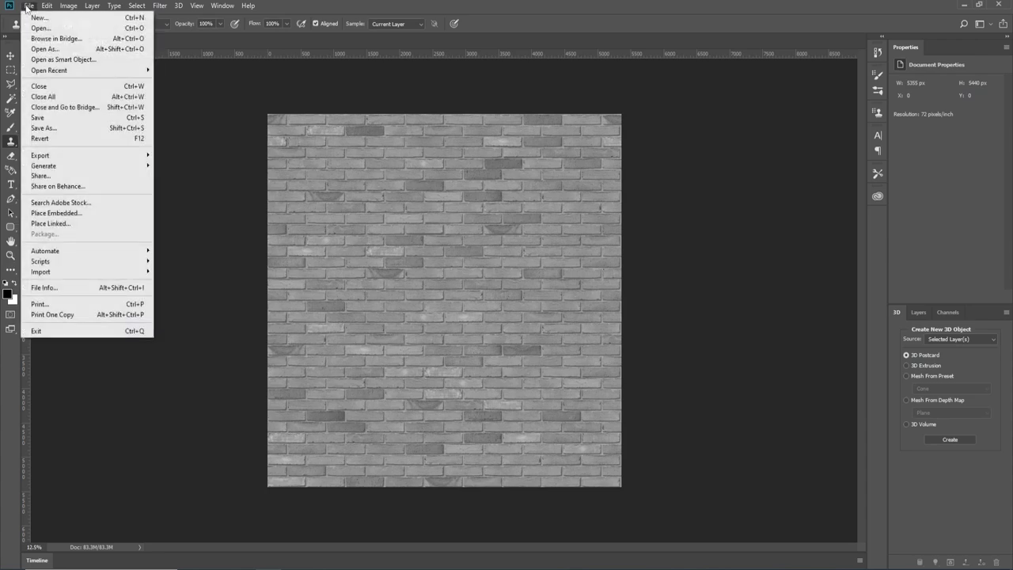
click(61, 120)
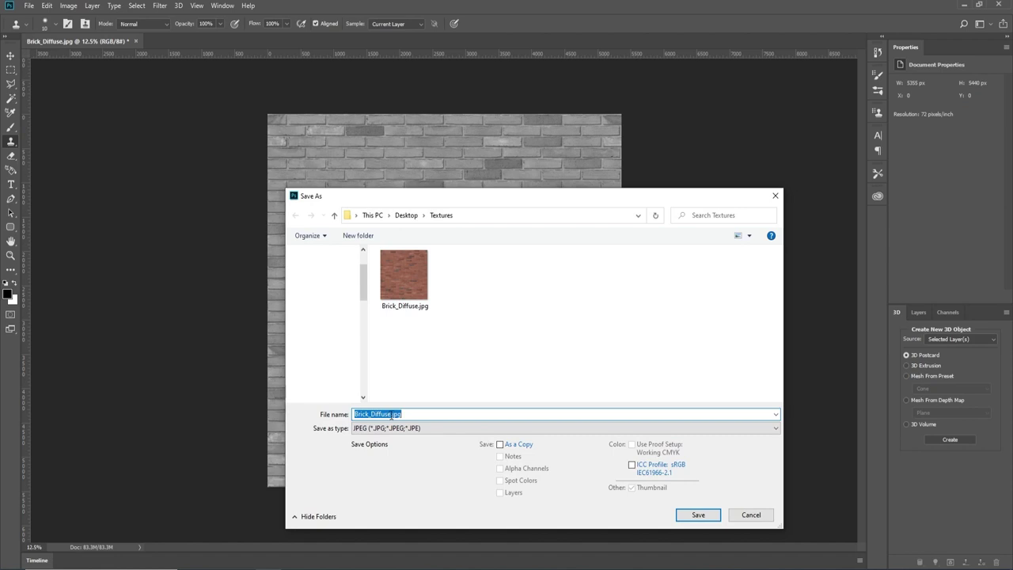
mouse_move(390, 414)
mouse_down()
mouse_move(369, 406)
mouse_move(391, 412)
mouse_up()
text(Glossiness)
click(698, 515)
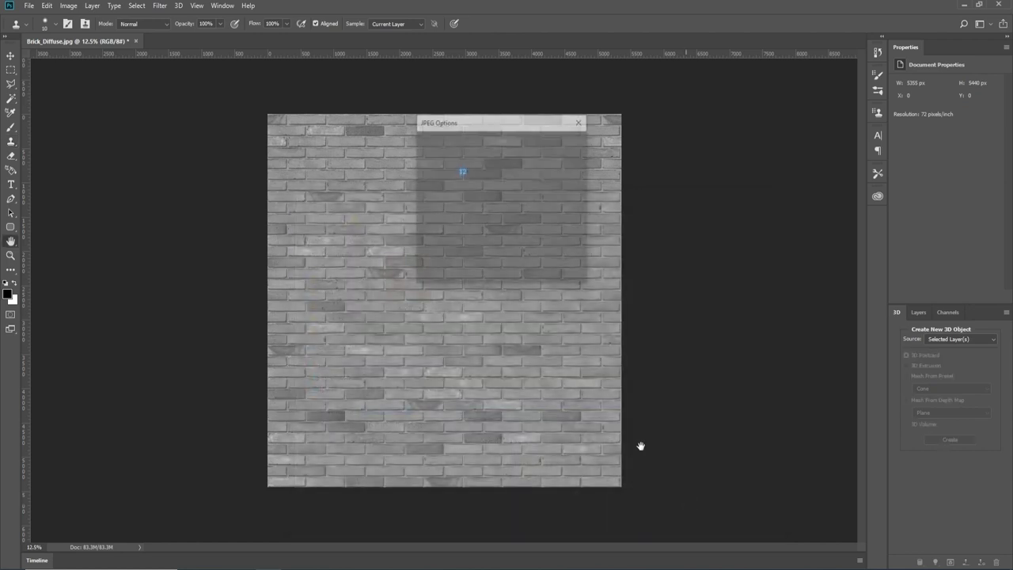
click(565, 144)
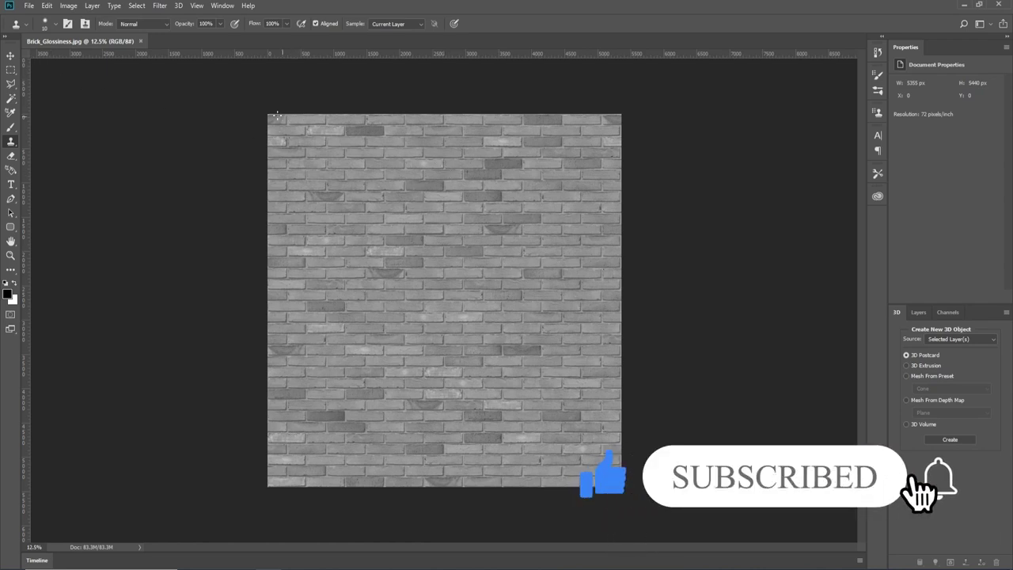
Step: Darken the glossiness image with Brightness/Contrast at brightness -119 and contrast 50
click(68, 6)
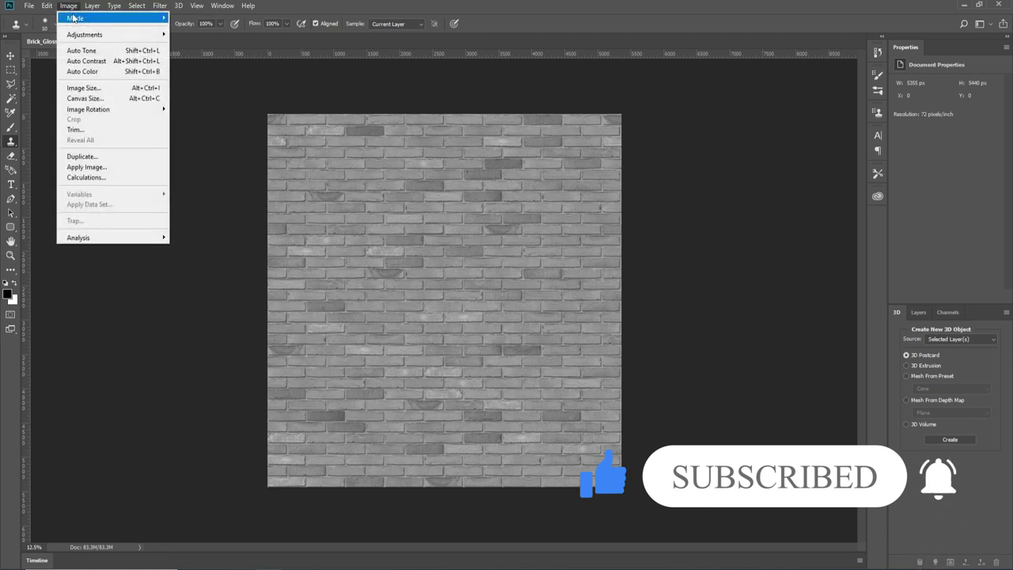
mouse_move(77, 34)
click(207, 34)
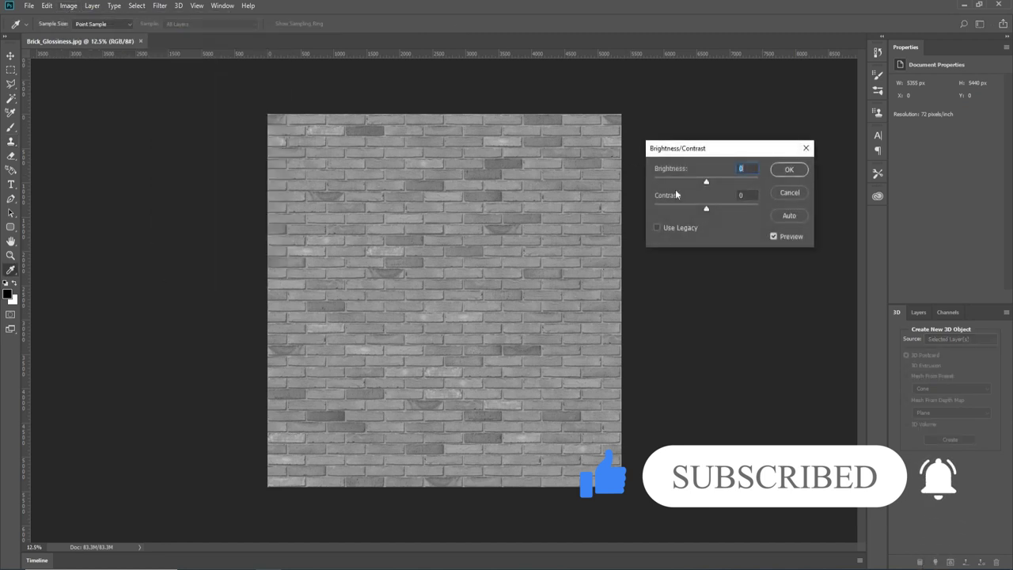
click(669, 180)
drag(668, 182, 724, 207)
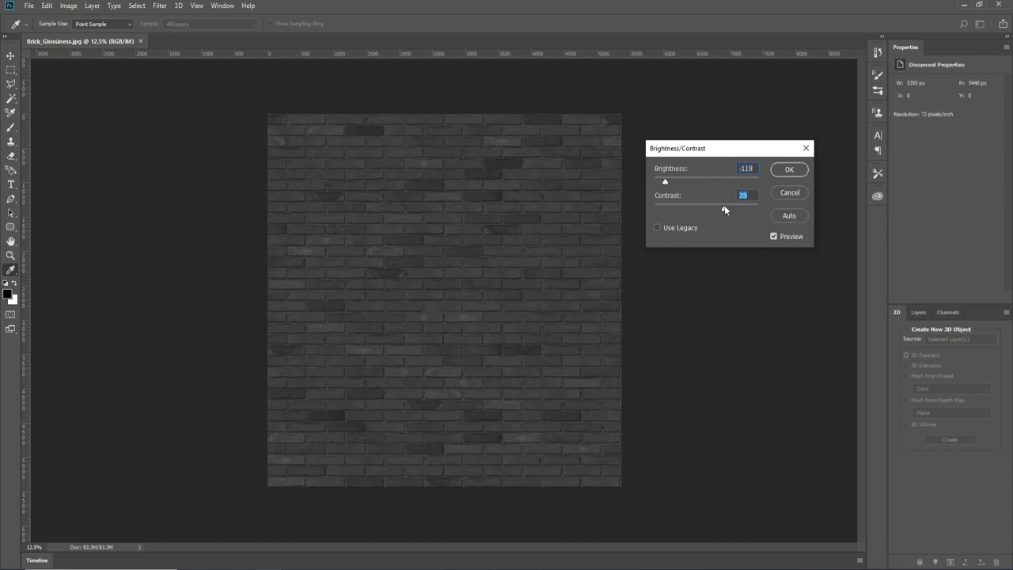
click(788, 169)
key(s)
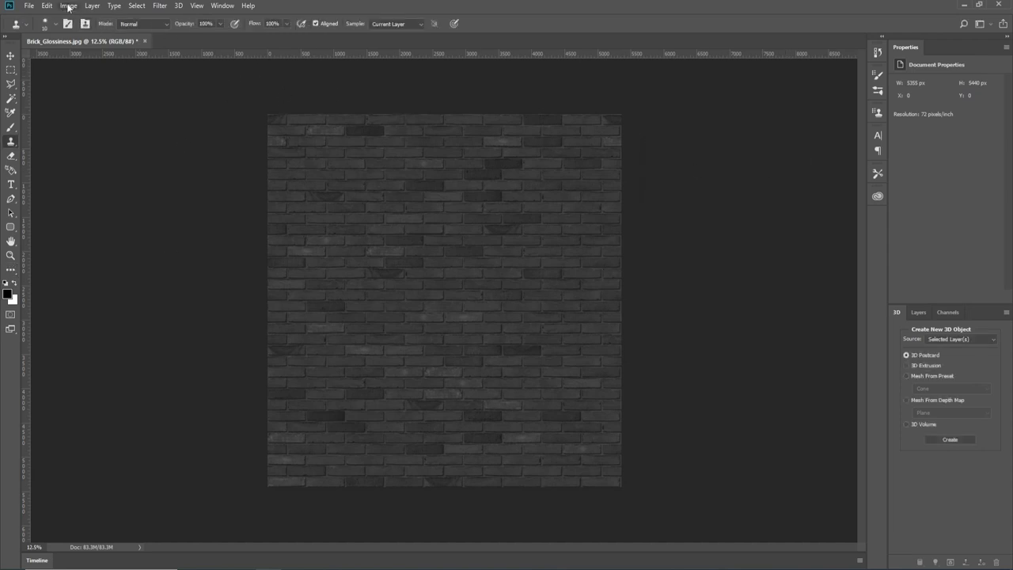
click(68, 6)
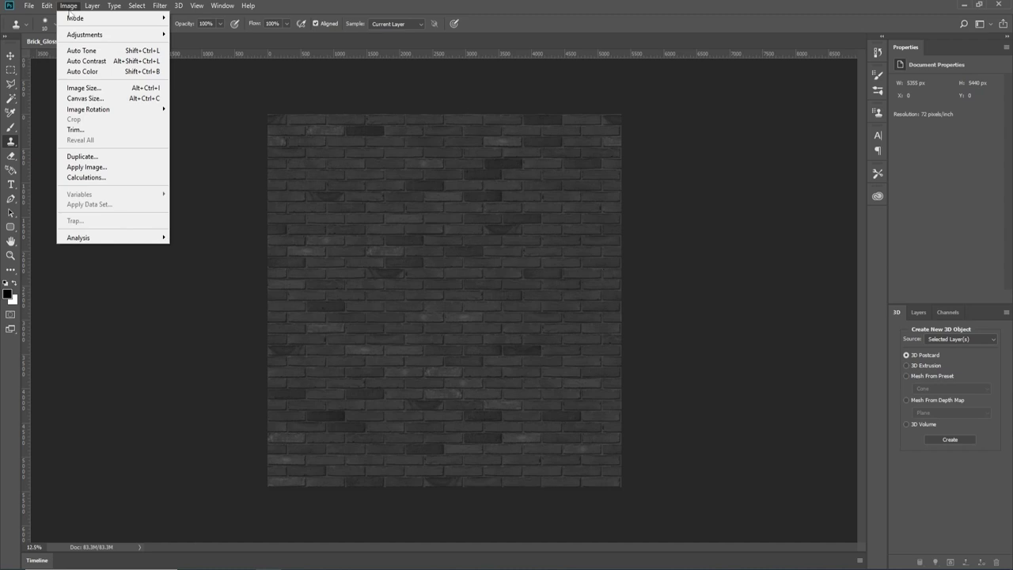
Step: Save the darkened image as Brick_Reflection.jpg at JPEG quality 12
mouse_move(21, 5)
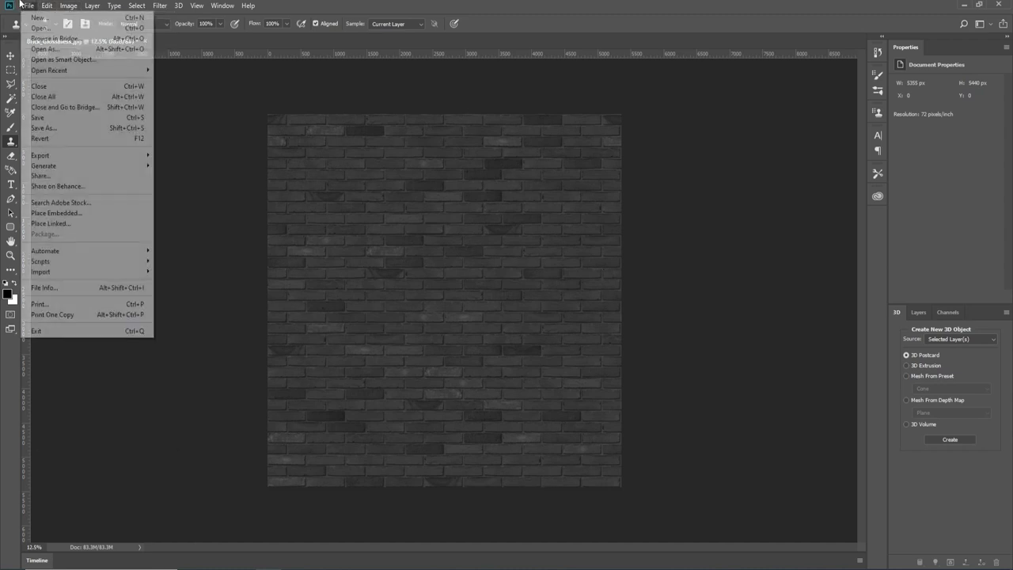
click(44, 127)
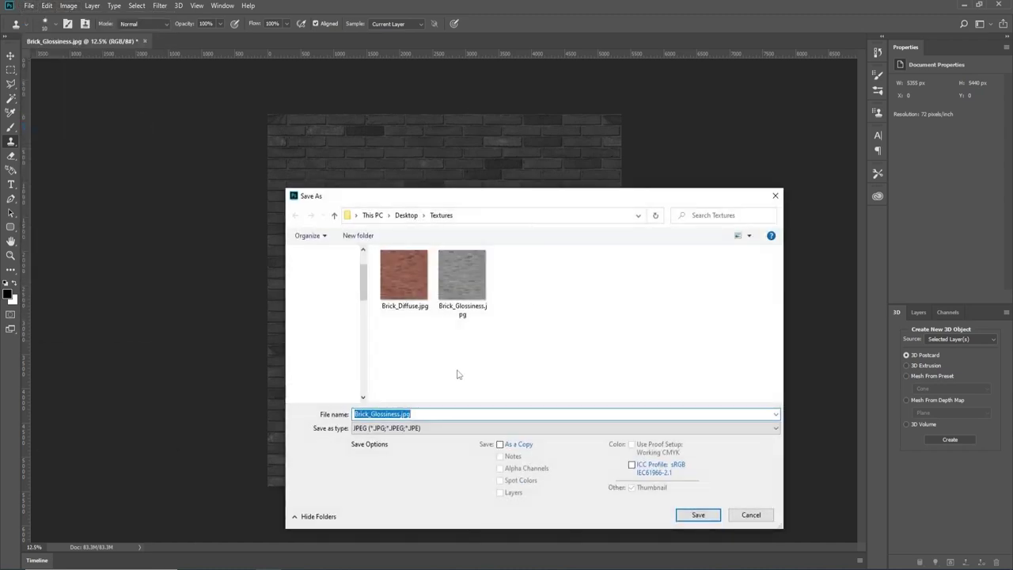
click(373, 414)
drag(372, 414, 400, 413)
text(Reflection)
click(698, 515)
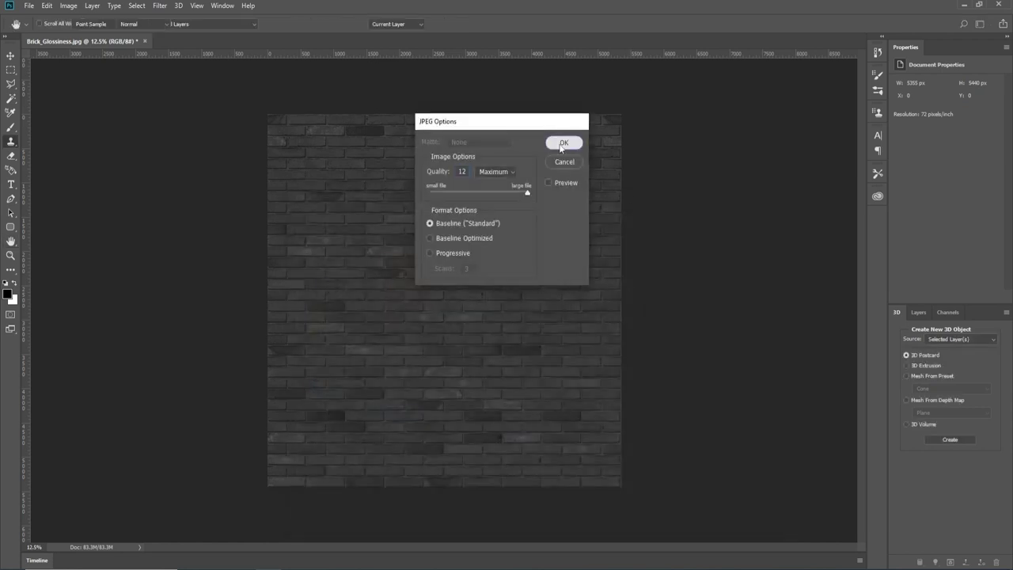
click(561, 145)
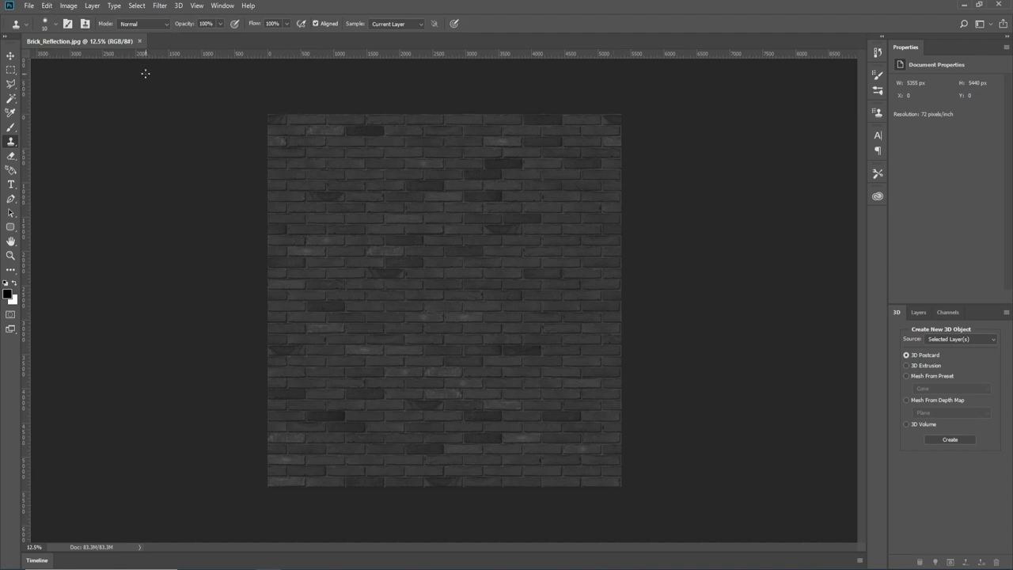
Step: Revert to the red Brick_Diffuse history snapshot and zoom in with the Move tool active
click(46, 6)
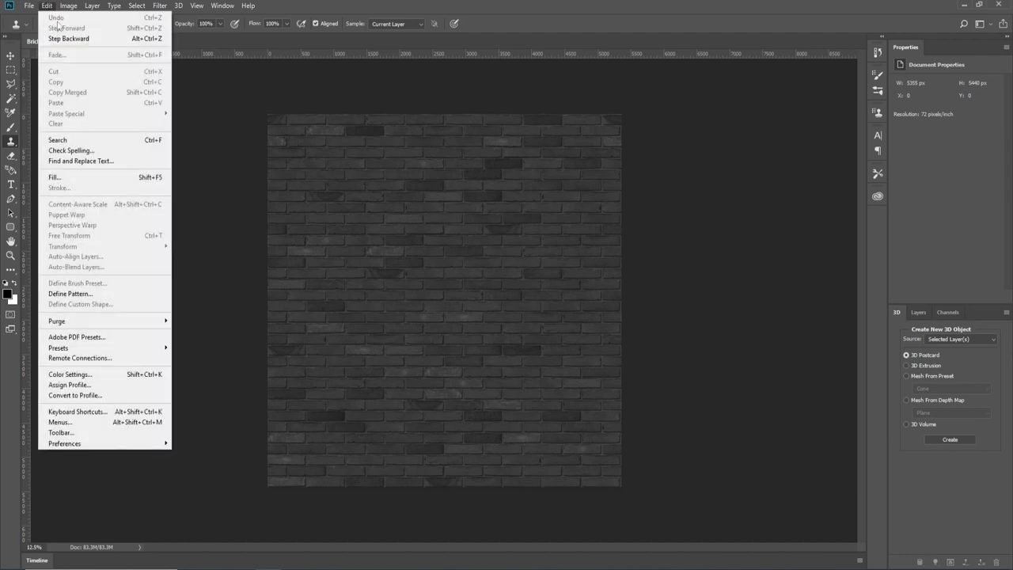
click(878, 53)
scroll(814, 79, up, 2)
click(813, 70)
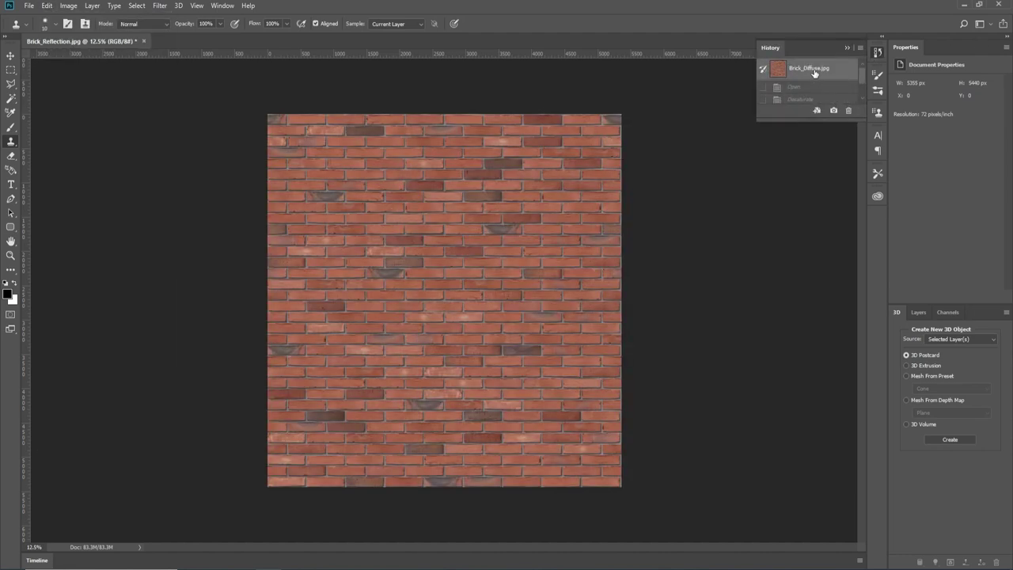
click(847, 48)
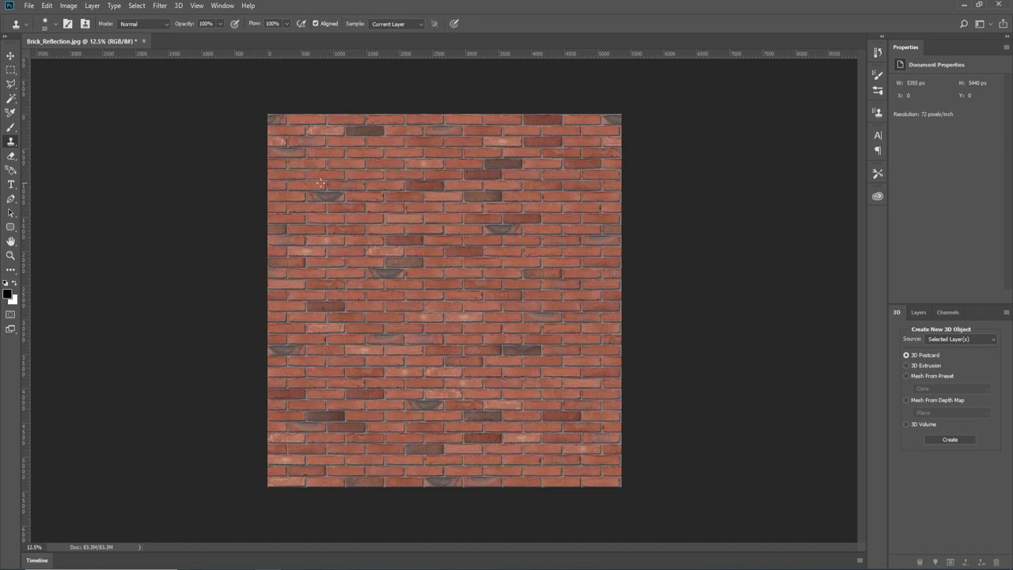
click(10, 56)
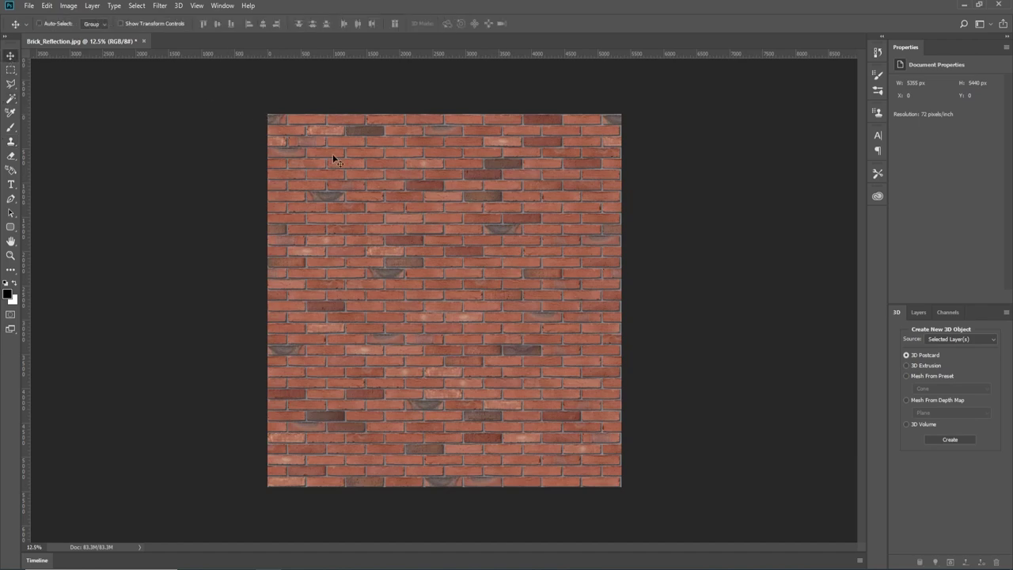
scroll(432, 157, up, 1)
scroll(432, 157, up, 2)
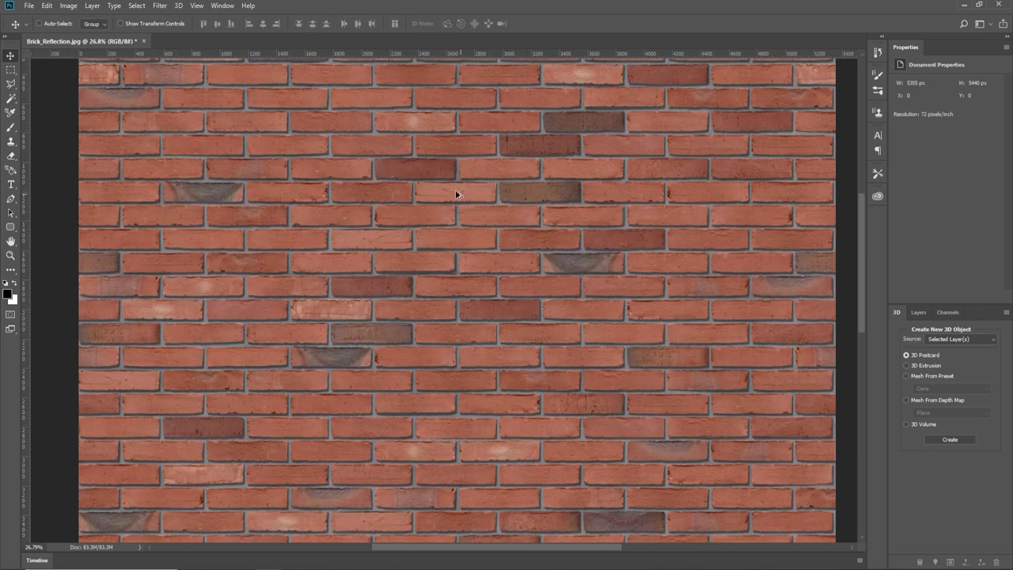
click(139, 6)
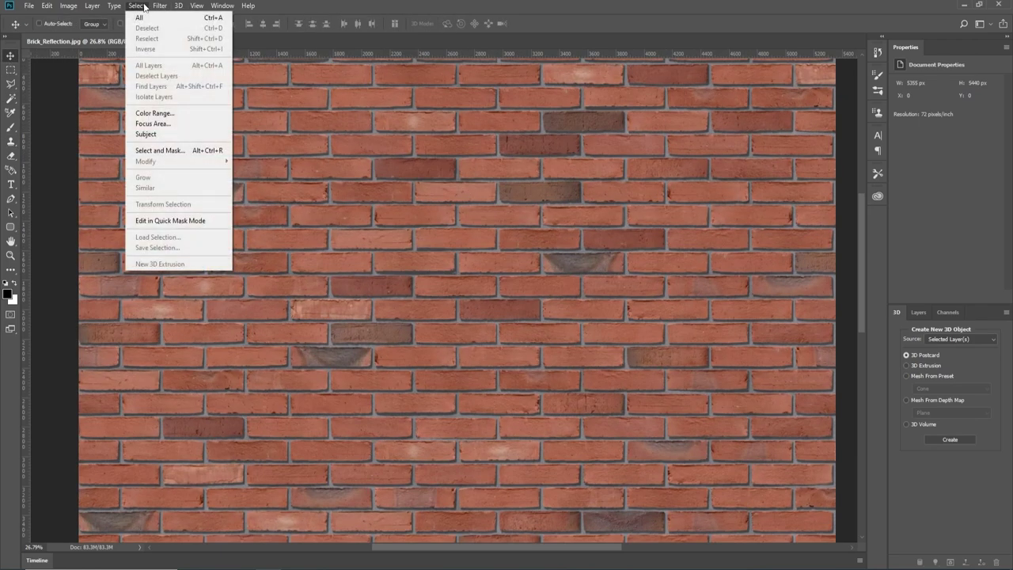
Step: Select the grey mortar joints with Color Range, sampling the mortar at fuzziness 9
click(155, 114)
drag(500, 130, 711, 169)
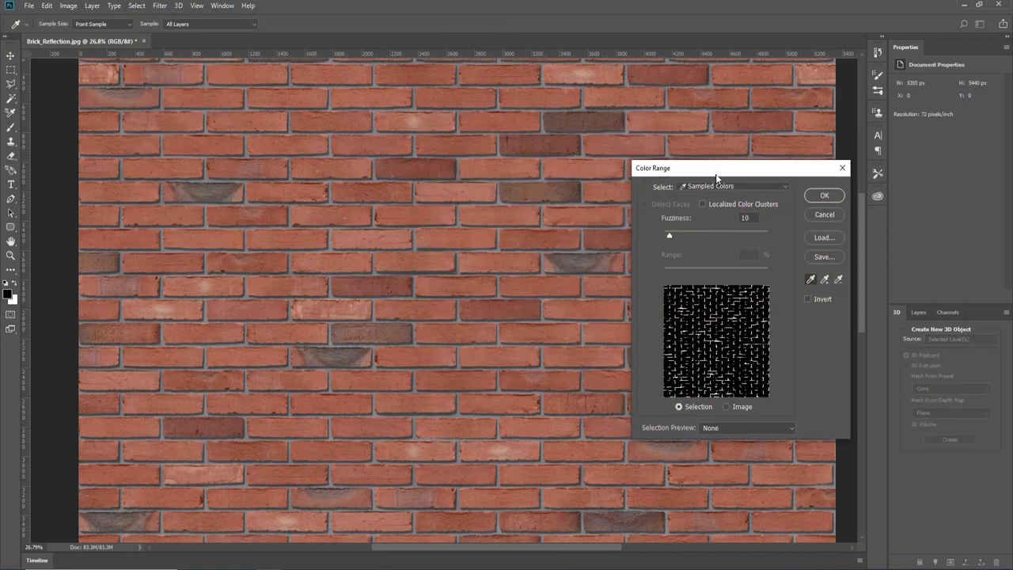
click(500, 242)
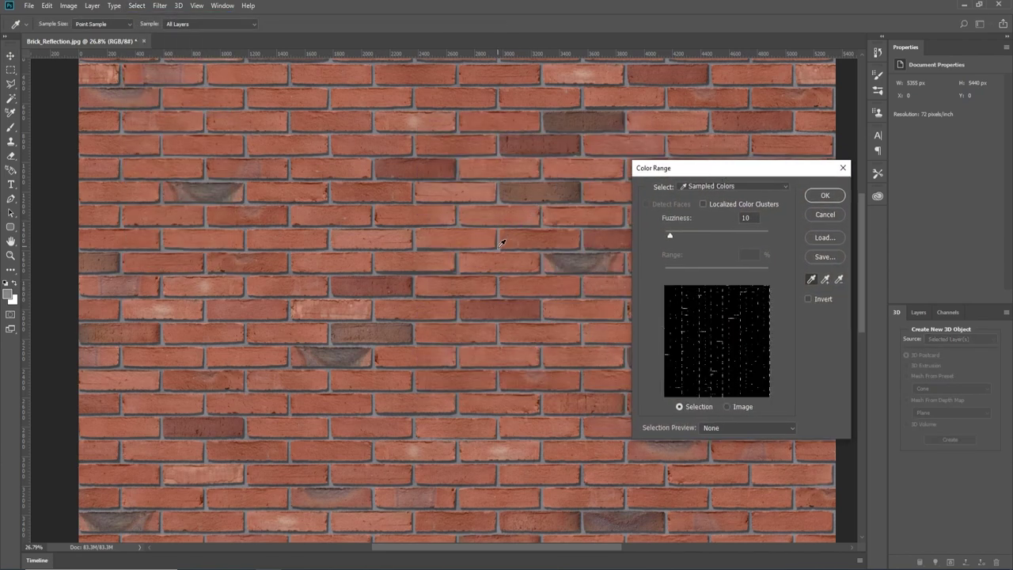
click(500, 247)
click(464, 248)
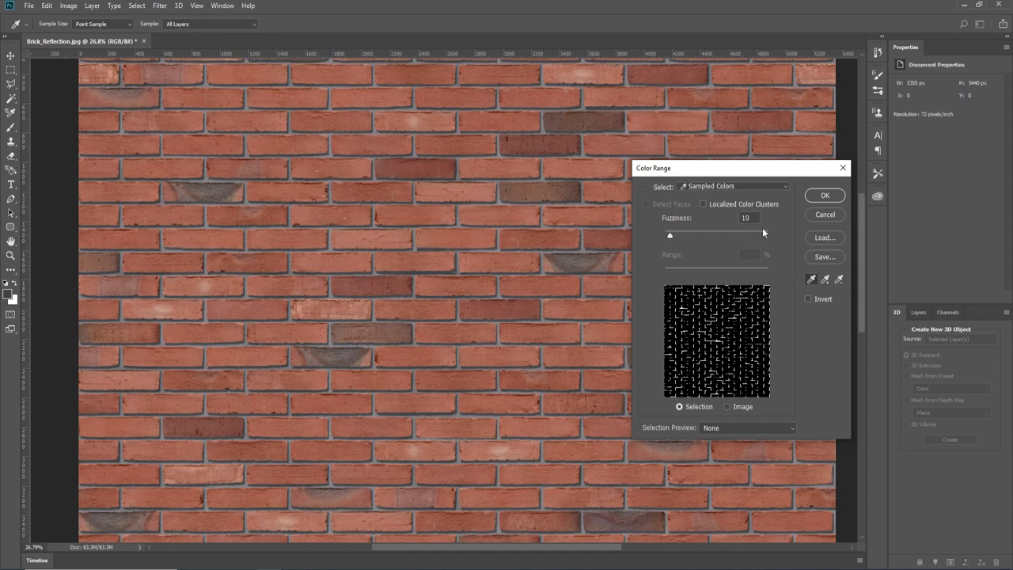
drag(670, 238, 669, 238)
click(827, 197)
scroll(669, 293, up, 3)
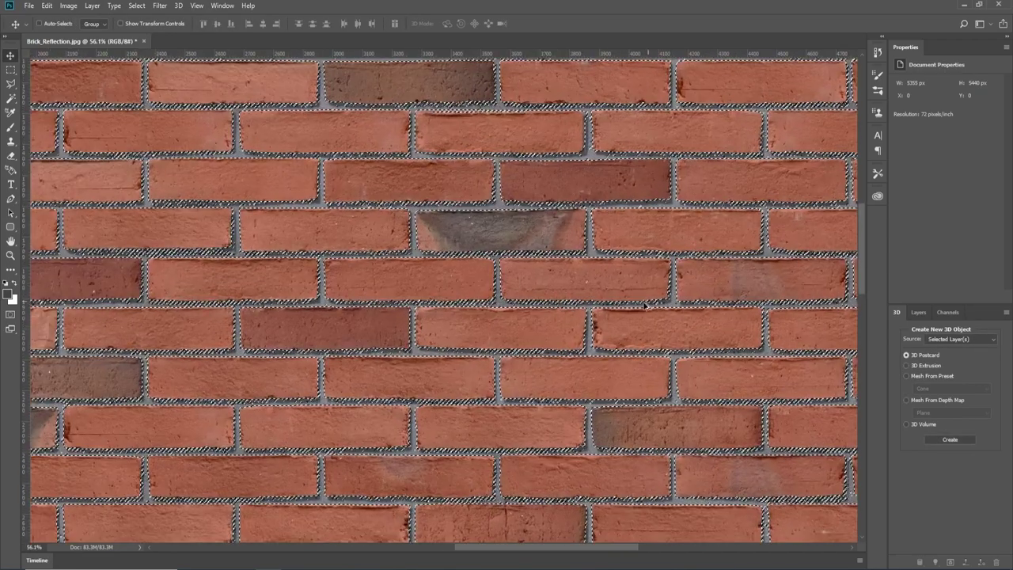
click(133, 6)
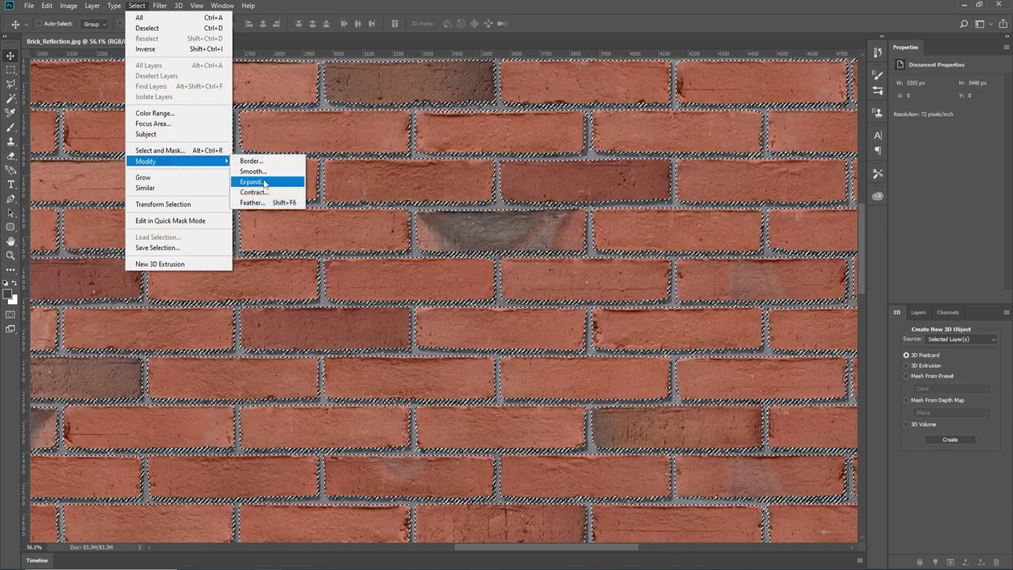
click(264, 184)
Step: Expand the mortar selection and add a new empty Layer 1
click(553, 178)
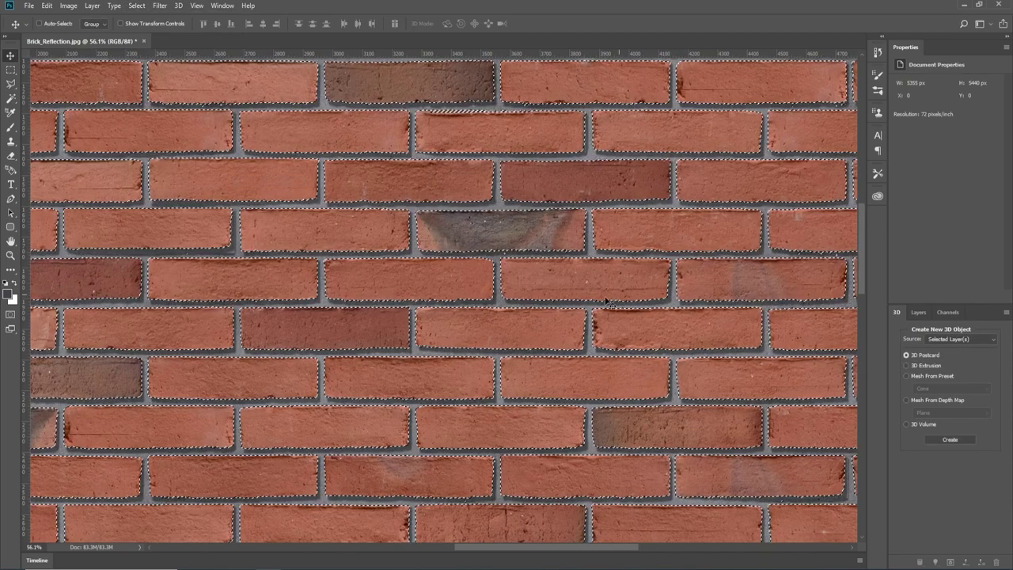
scroll(556, 231, down, 5)
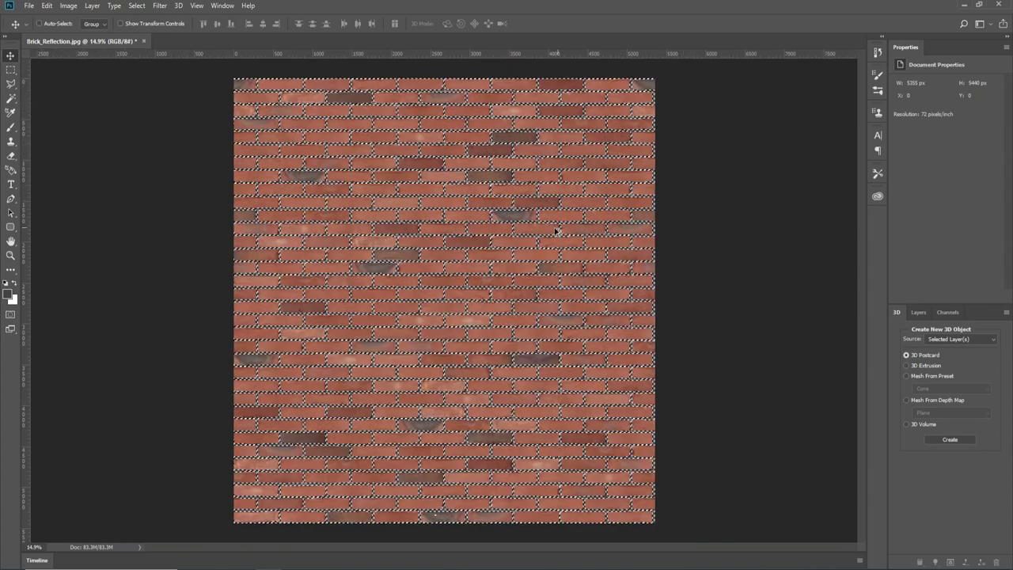
scroll(556, 231, down, 1)
click(918, 312)
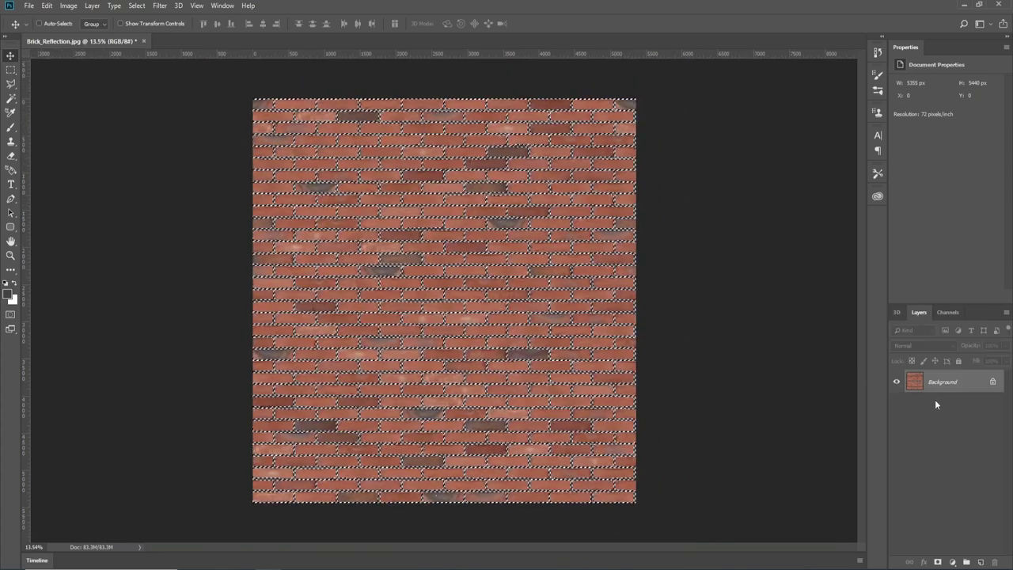
click(980, 561)
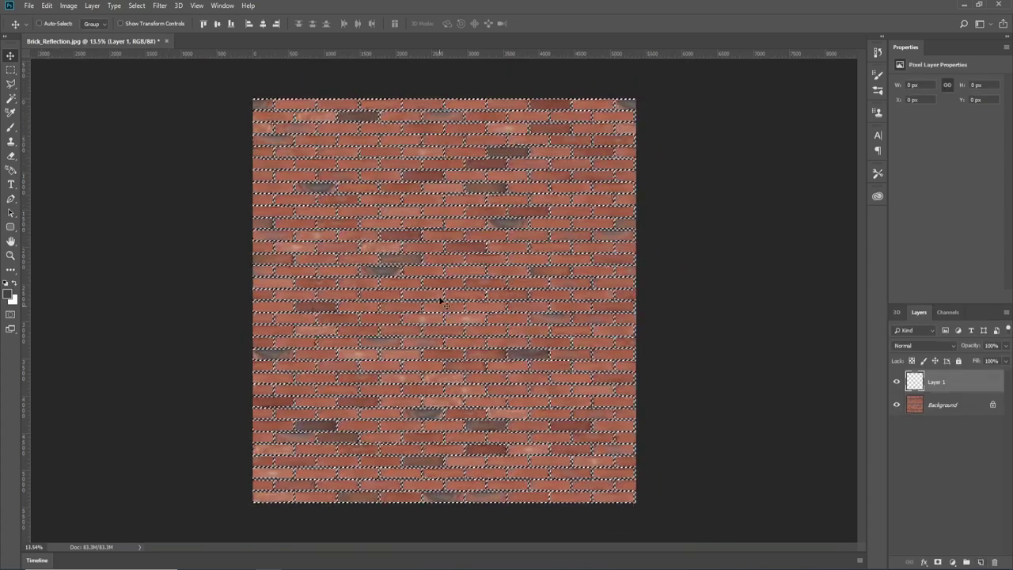
Step: Fill the mortar selection black (000000) on Layer 1, then deselect
click(8, 295)
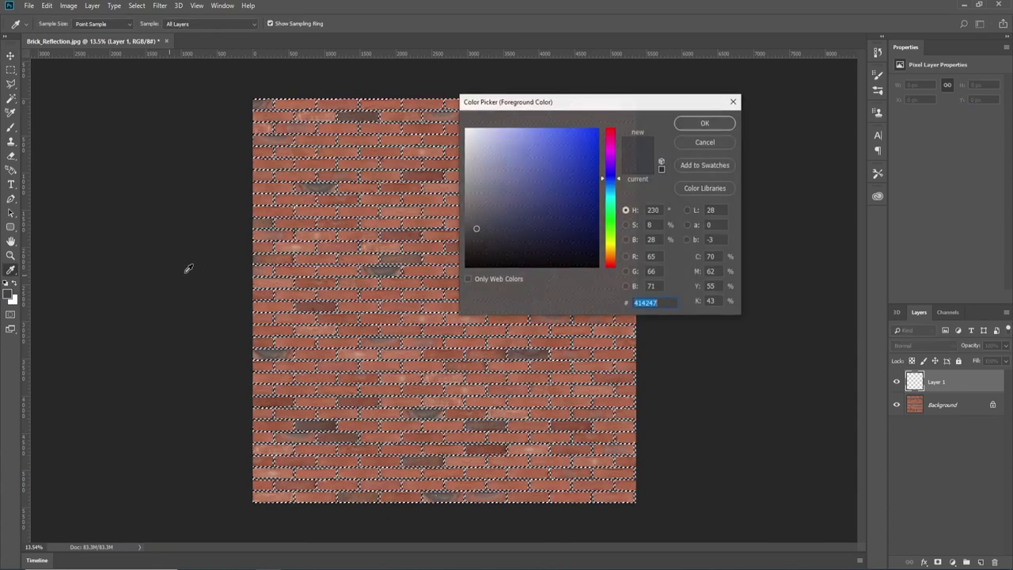
text(000000)
click(704, 123)
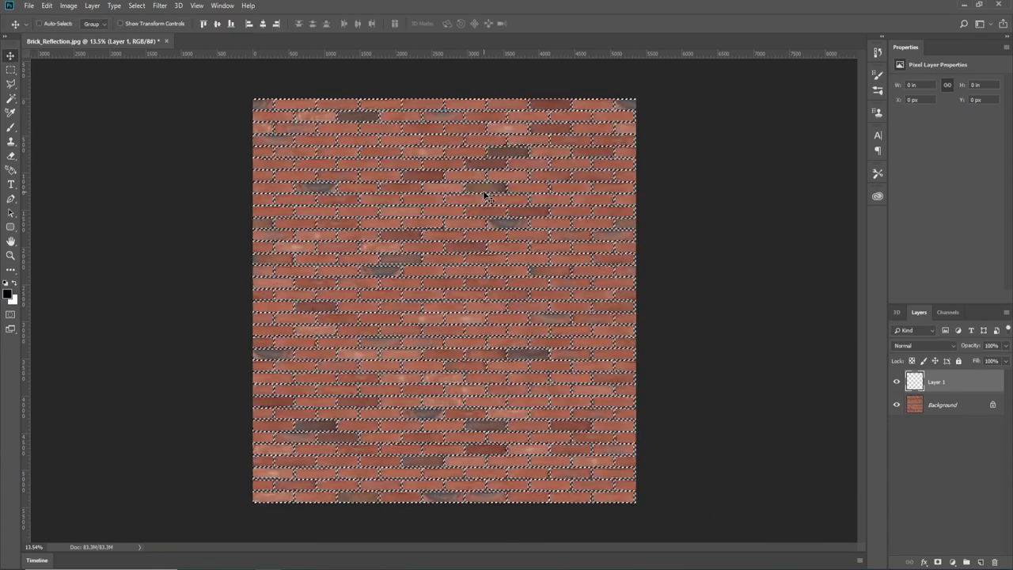
key(x)
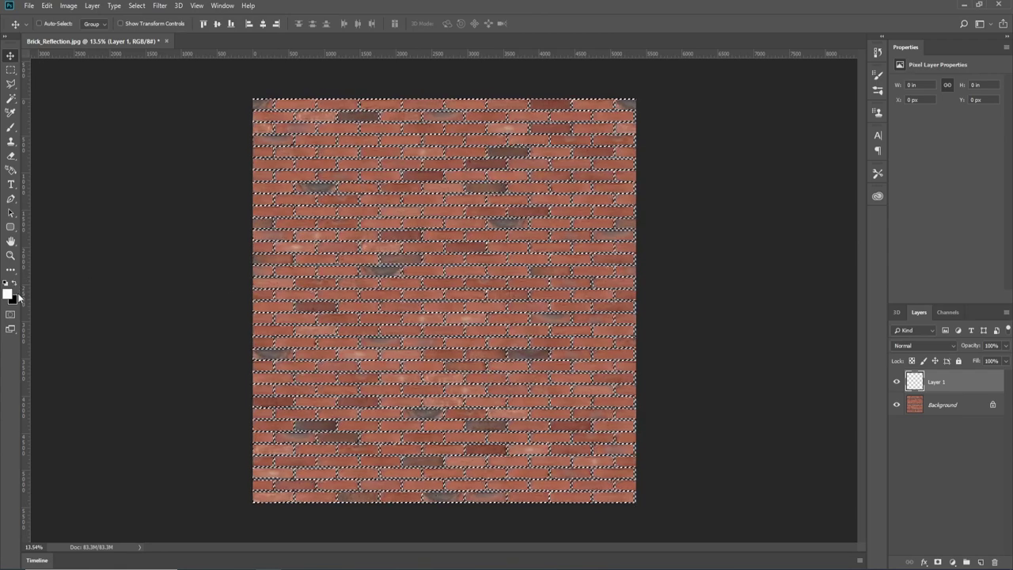
key(ctrl+BackSpace)
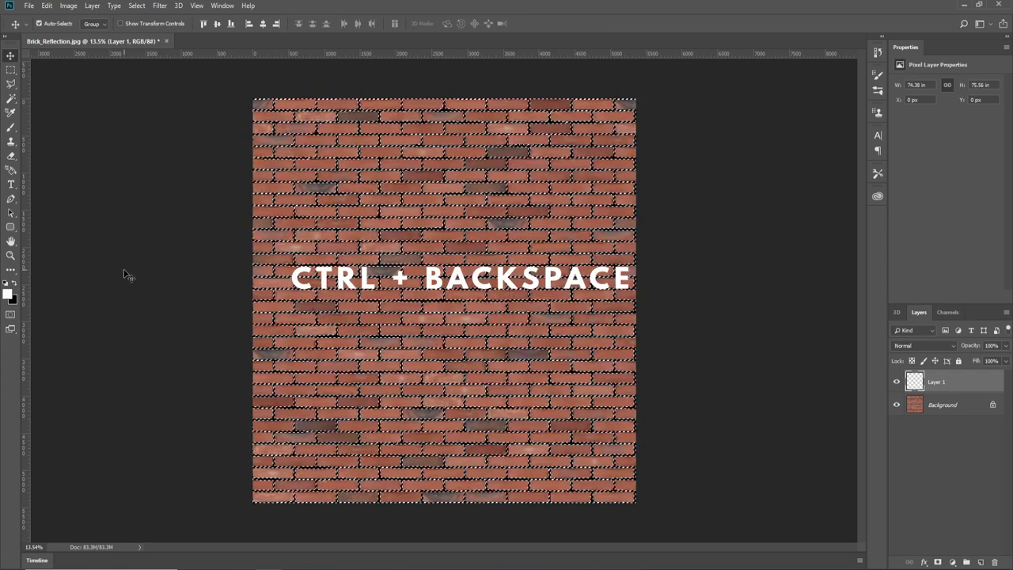
key(ctrl+d)
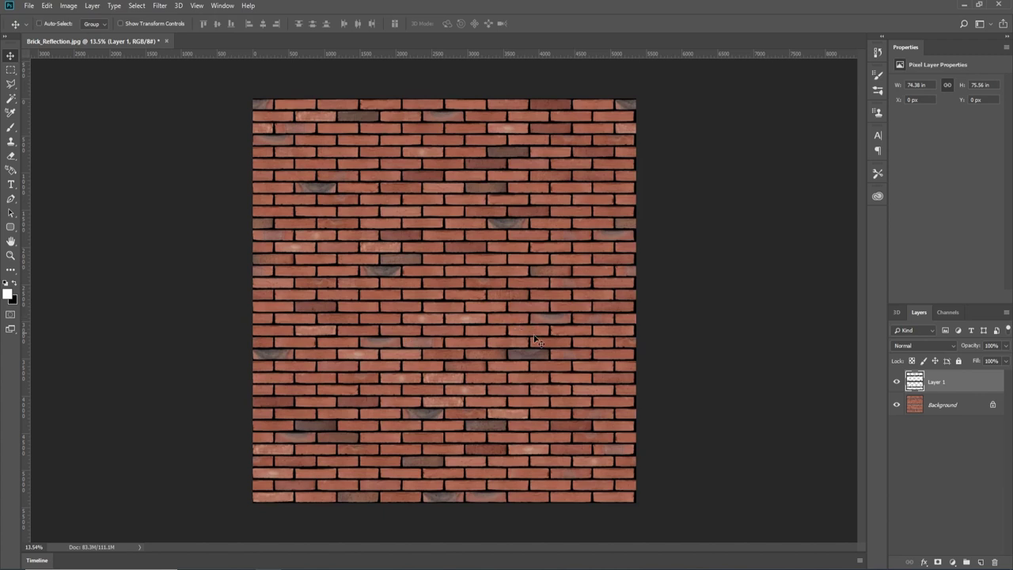
click(970, 403)
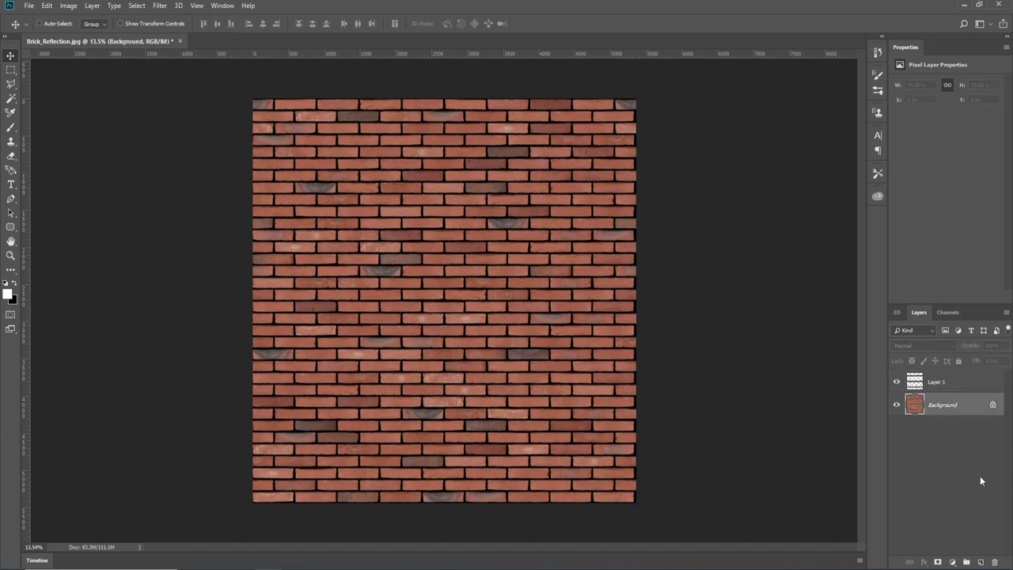
Step: Add Layer 2 above Background and fill it white after resetting default colours
click(981, 562)
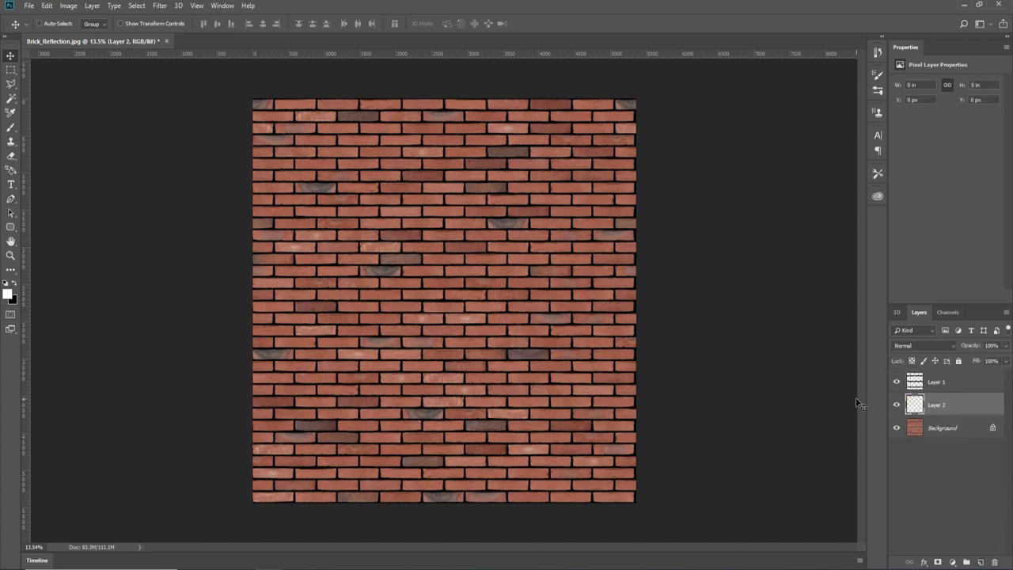
key(d)
key(ctrl+BackSpace)
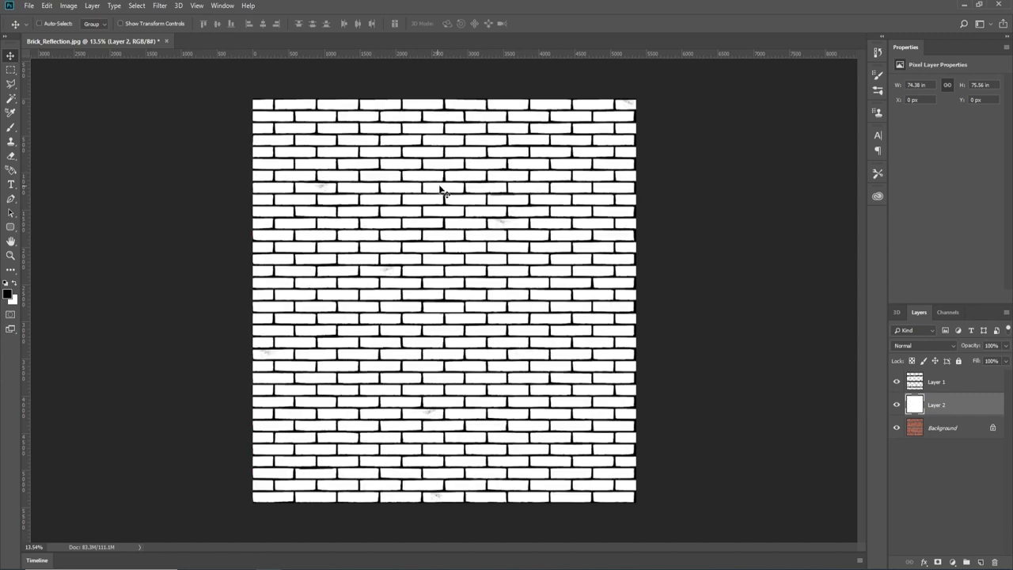
scroll(404, 329, up, 2)
scroll(412, 328, up, 6)
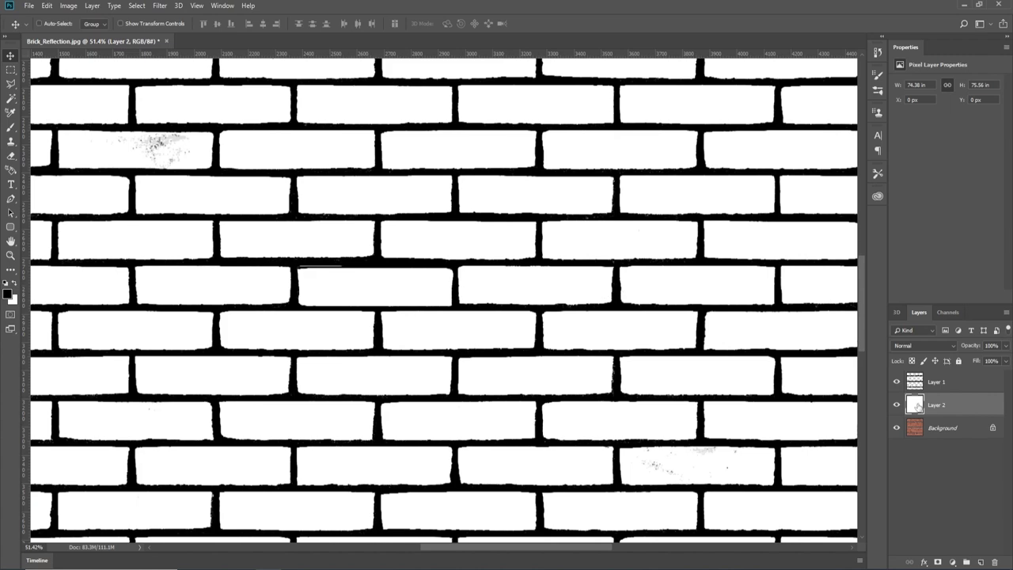
scroll(510, 303, down, 7)
scroll(510, 303, up, 1)
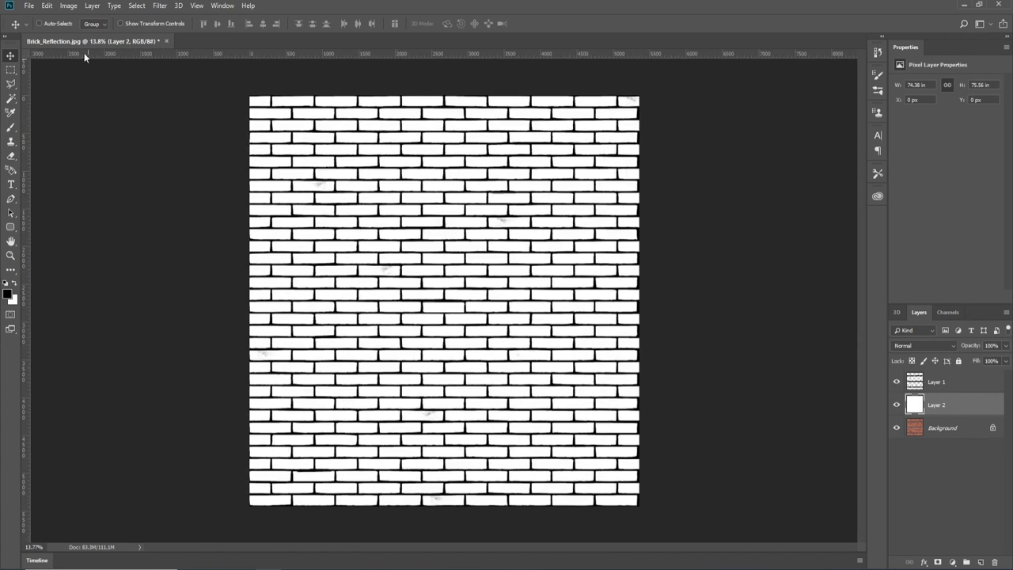
click(94, 6)
Step: Merge the visible layers into one and save the black-and-white brick image as Brick_Bump.jpg
click(116, 413)
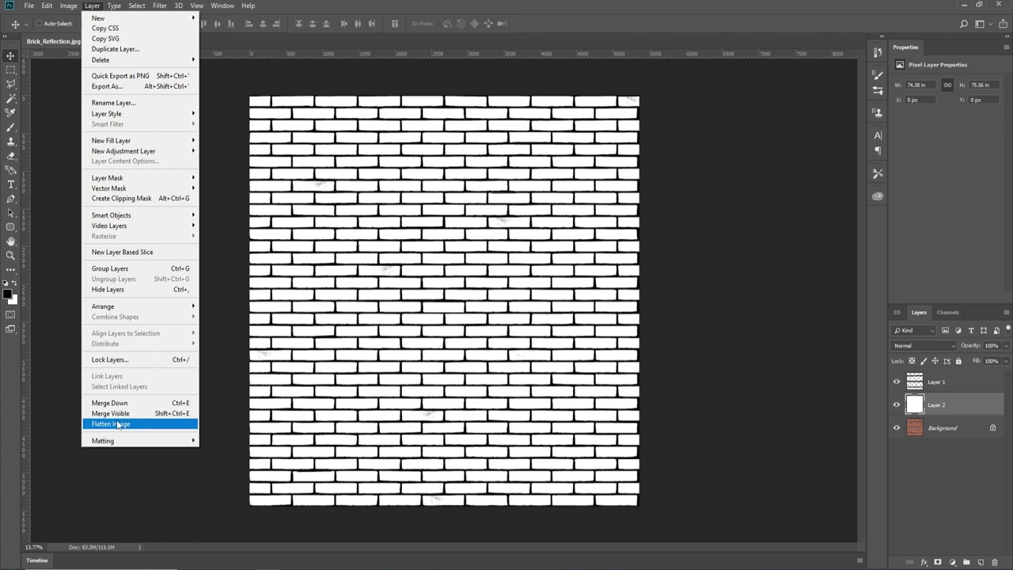
click(29, 7)
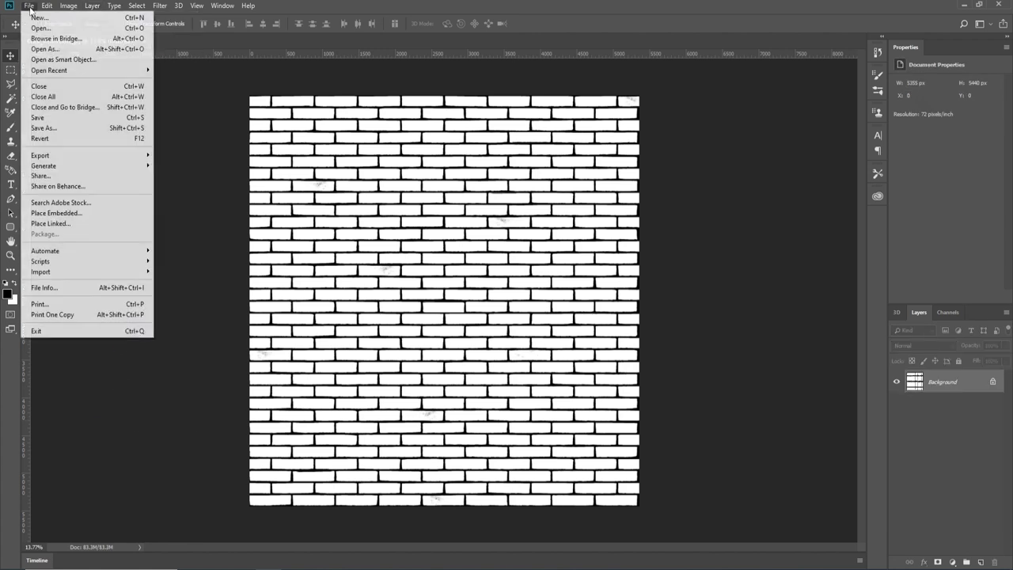
click(63, 127)
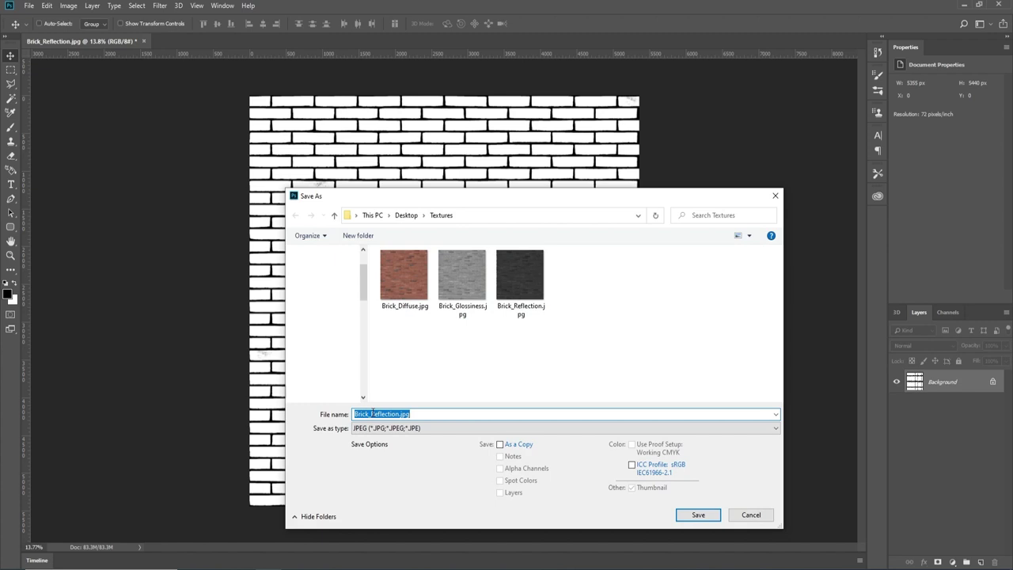
drag(372, 413, 397, 404)
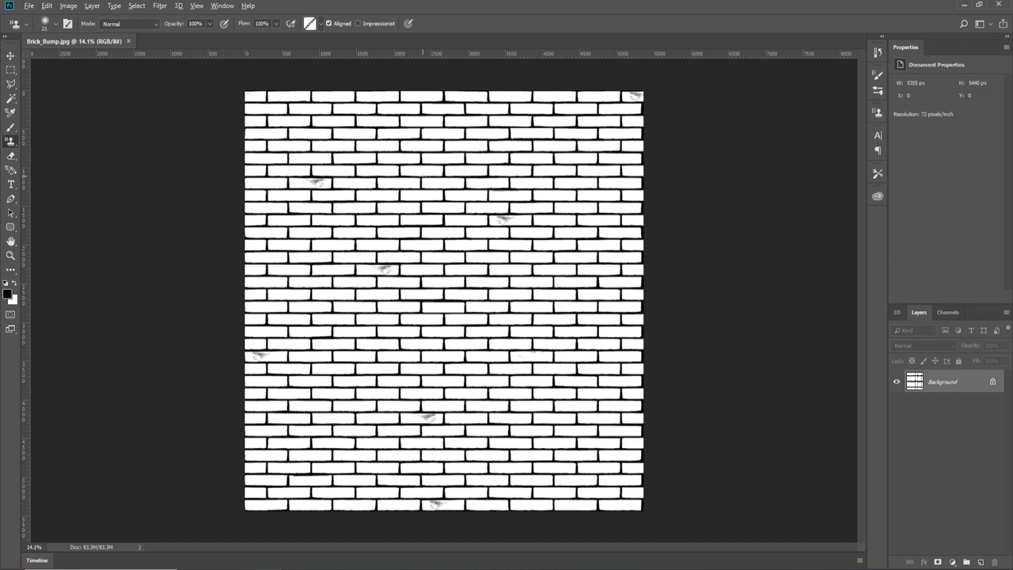
Step: Run Filter > 3D > Generate Normal Map on the brick bump image
scroll(421, 173, down, 1)
scroll(422, 173, up, 1)
click(159, 5)
mouse_move(185, 120)
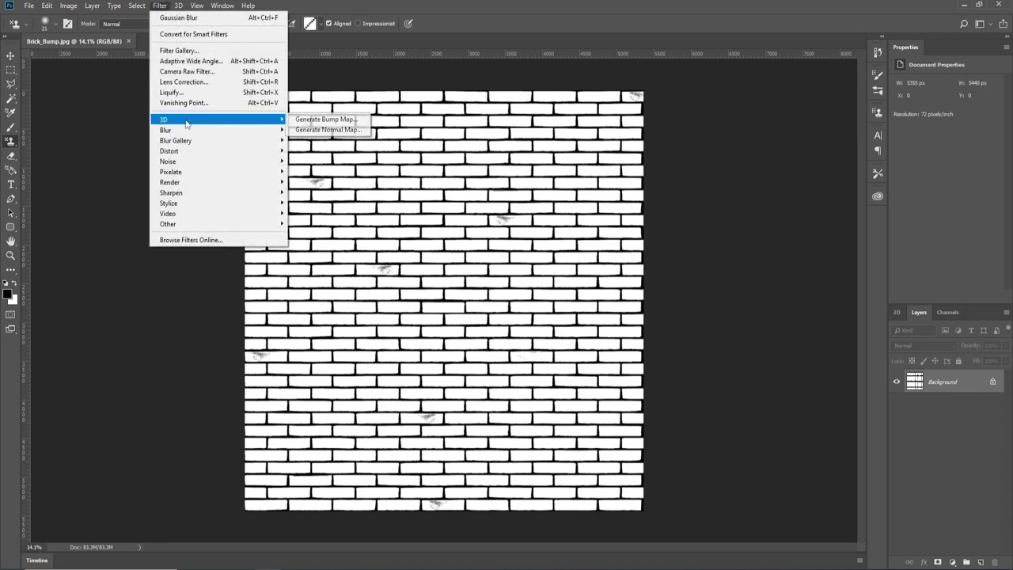
click(314, 131)
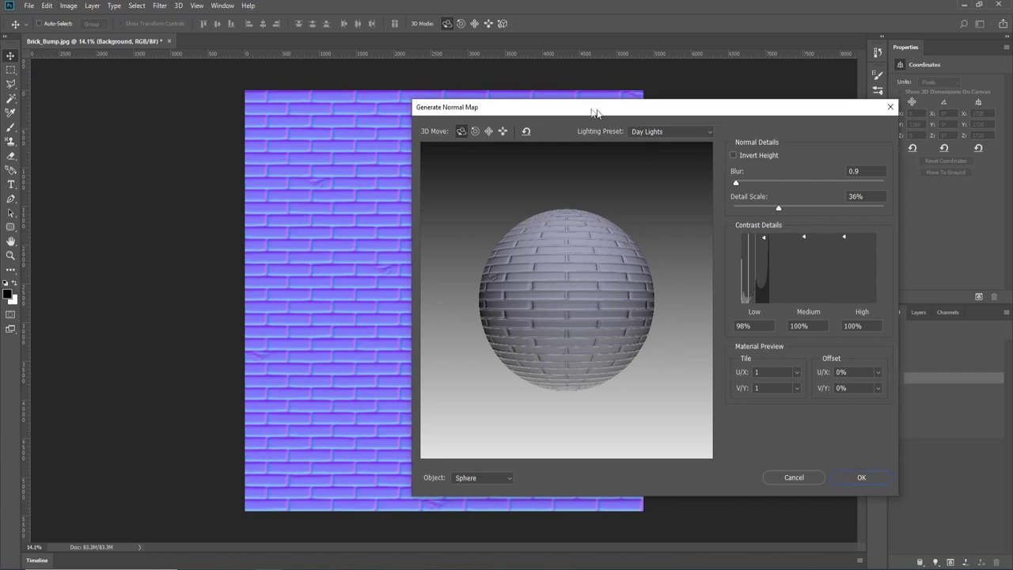
drag(595, 112, 553, 122)
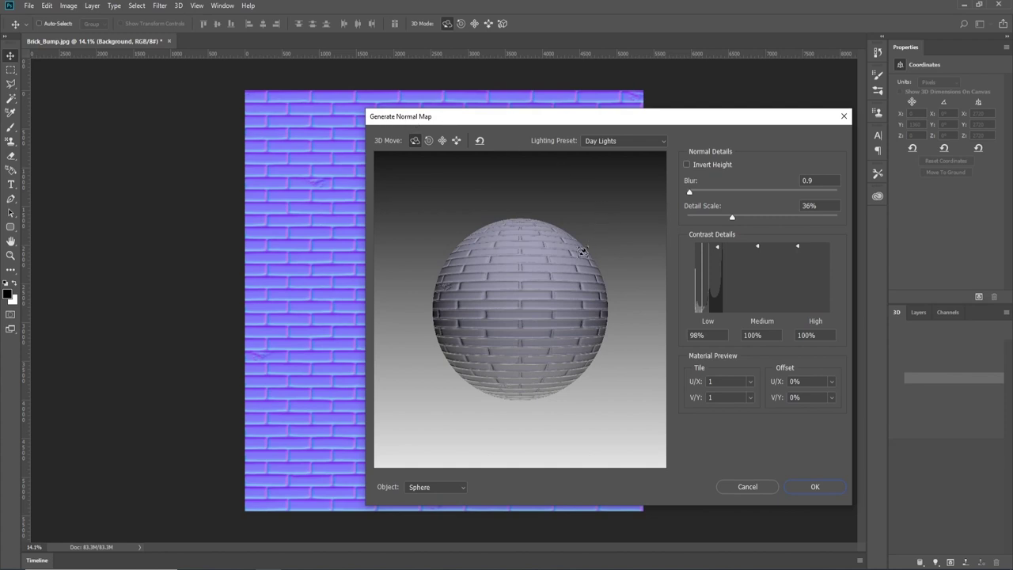
Step: Set the normal map Blur to 0.5 and Detail Scale to 75%
click(813, 179)
key(Tab)
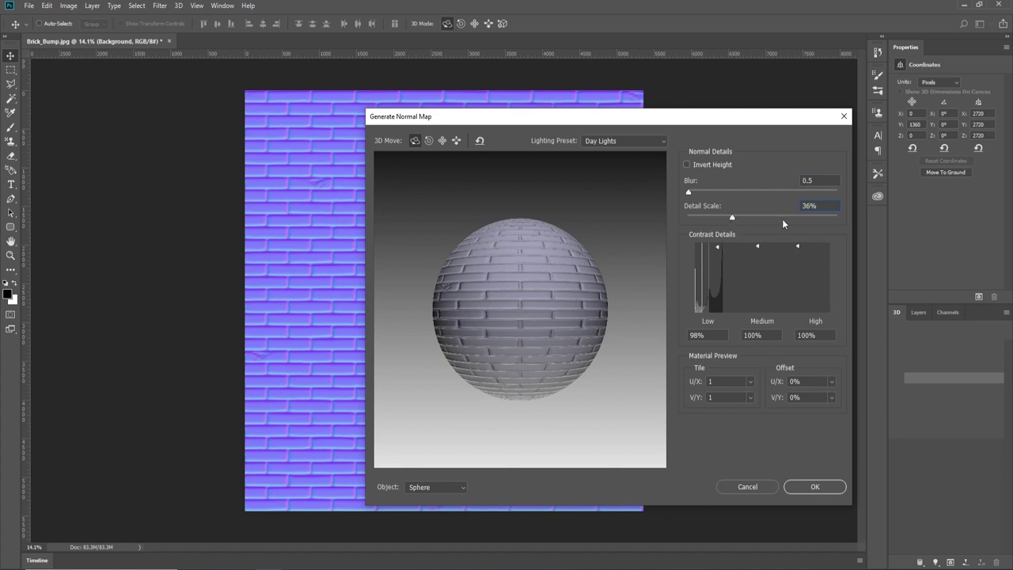
click(782, 219)
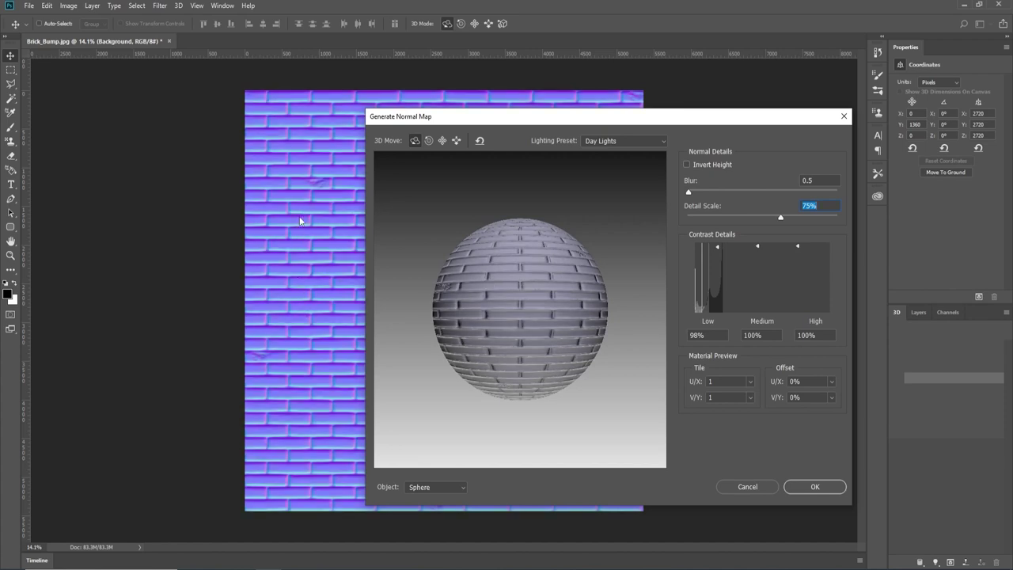
Step: Apply the normal map with Detail Scale 30%, Low contrast 100 and Invert Height off
click(713, 215)
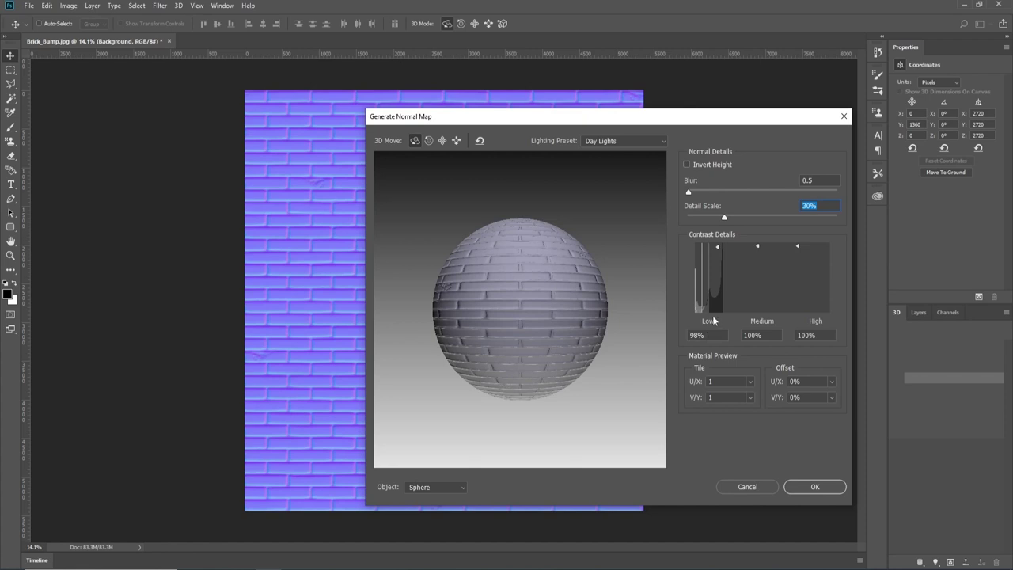
click(712, 337)
text(100)
click(687, 164)
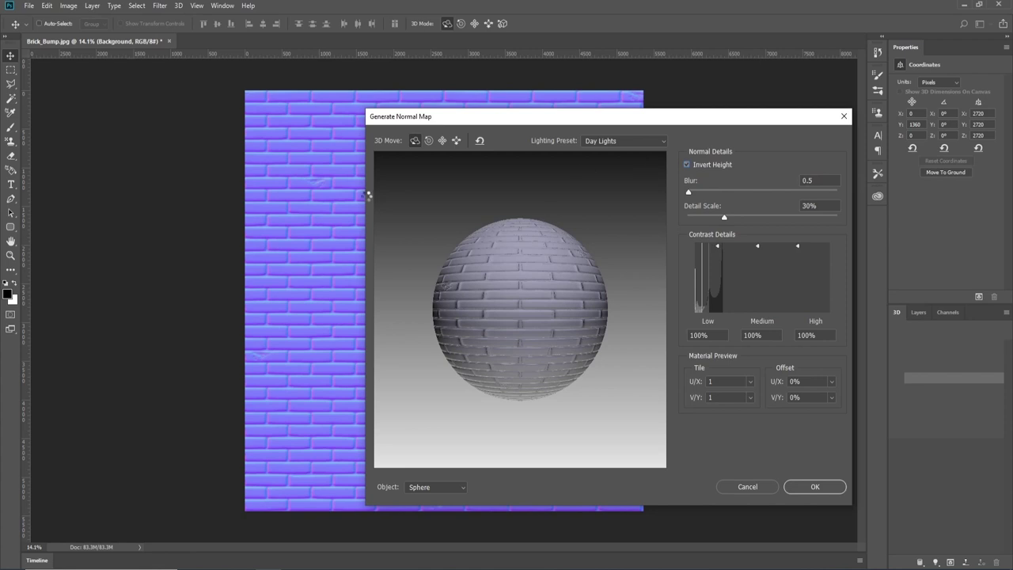
key(alt+i)
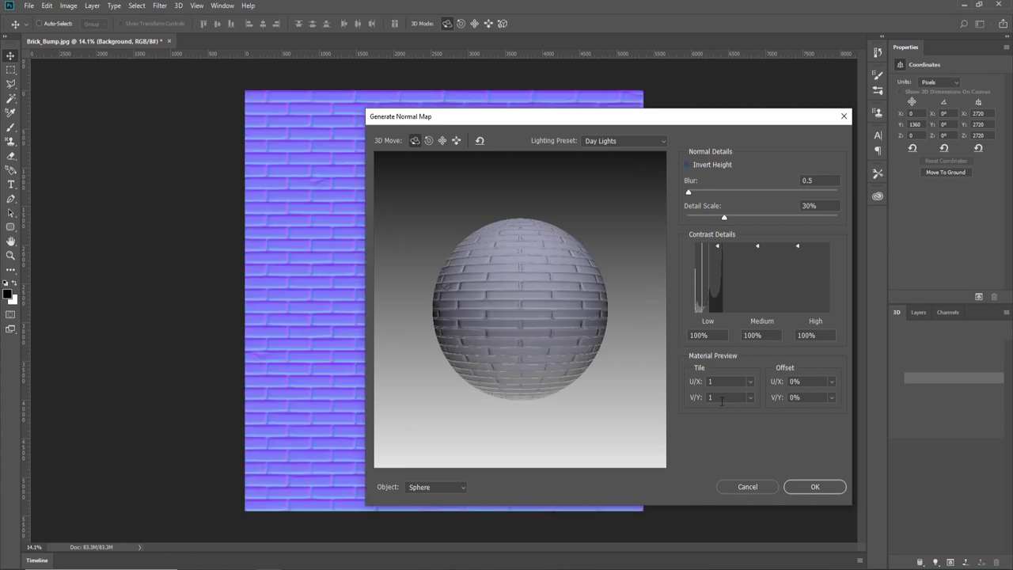
click(813, 488)
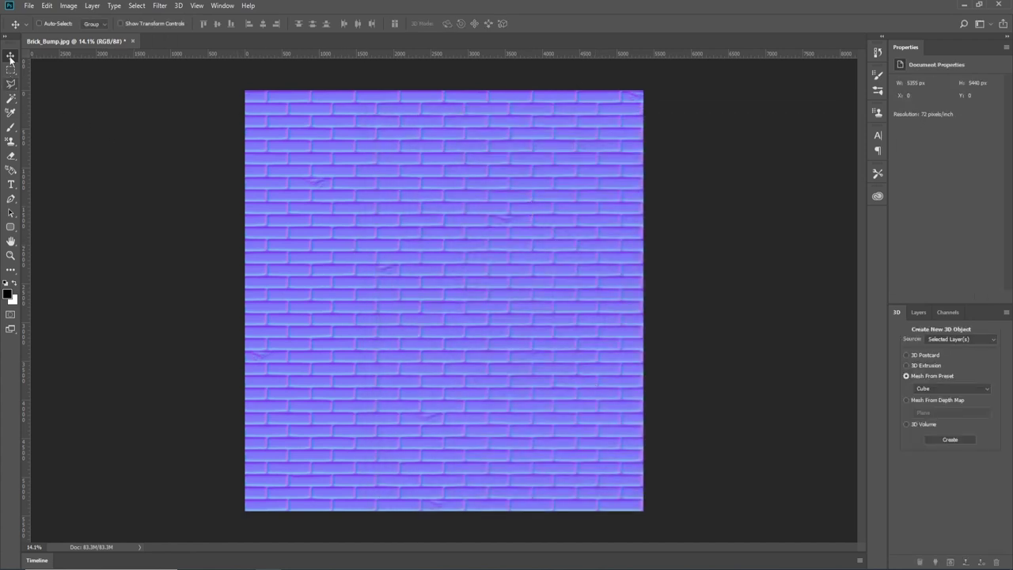
Step: Save the normal map as Brick_NM.jpg in Textures at JPEG quality 12
click(30, 6)
click(66, 132)
drag(388, 412, 373, 413)
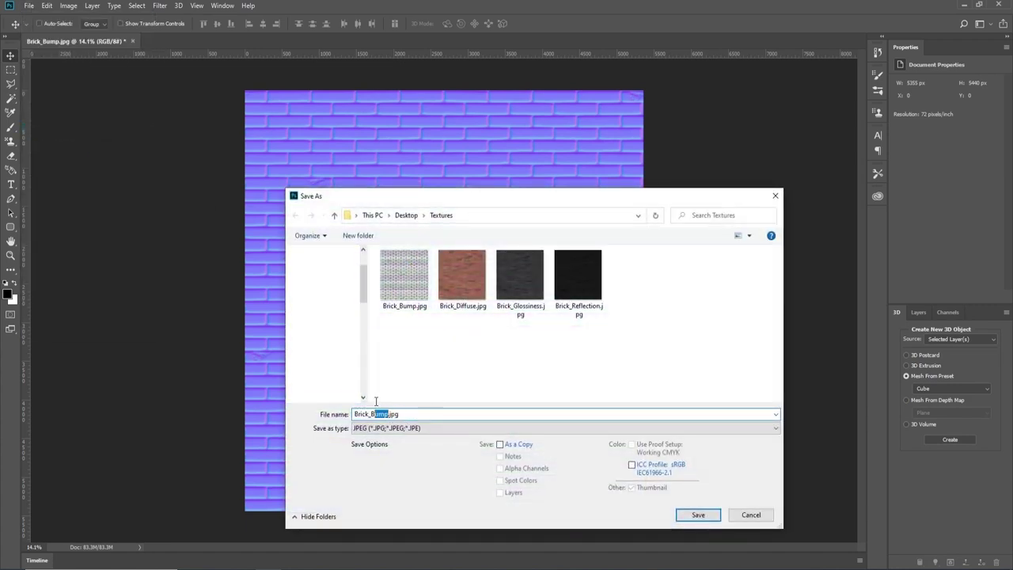
text(NM)
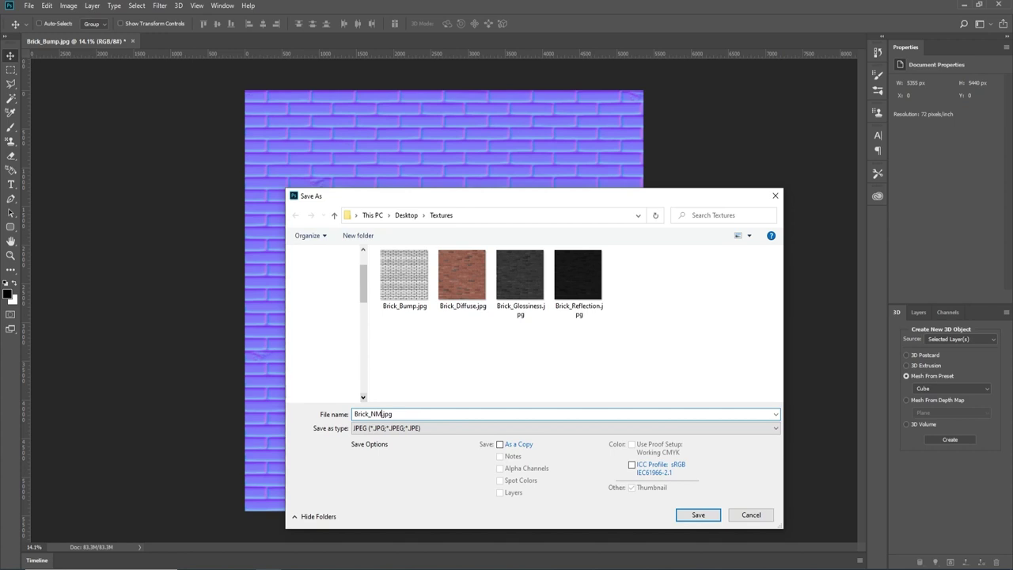
click(697, 514)
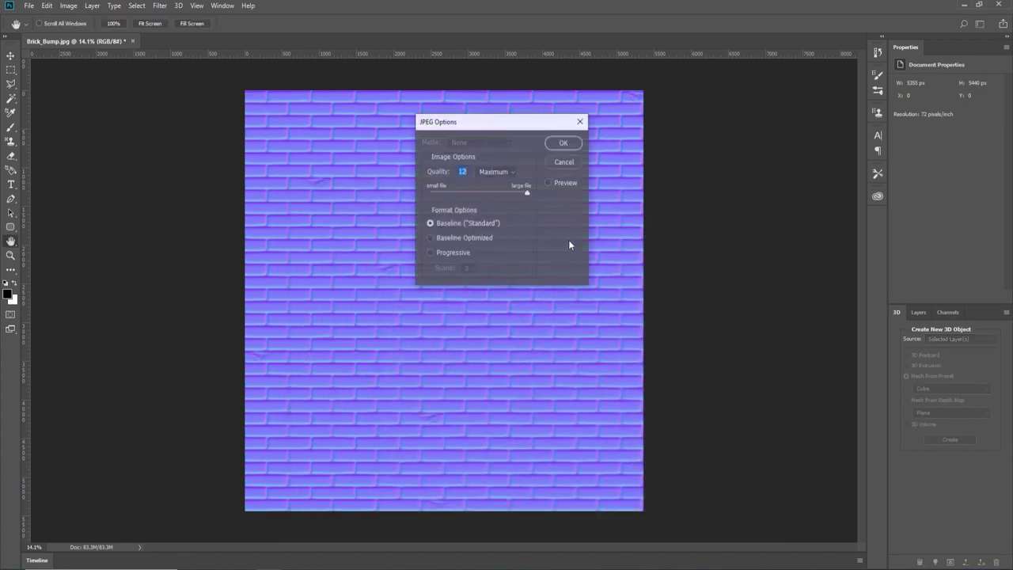
click(563, 144)
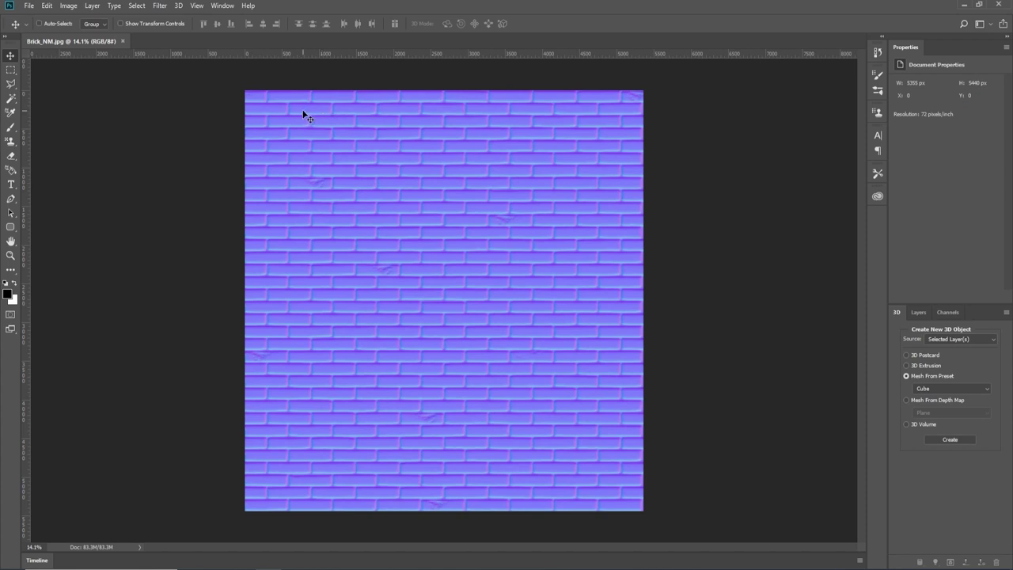
Step: Zoom the canvas out and back in on the finished brick normal map
scroll(304, 115, down, 1)
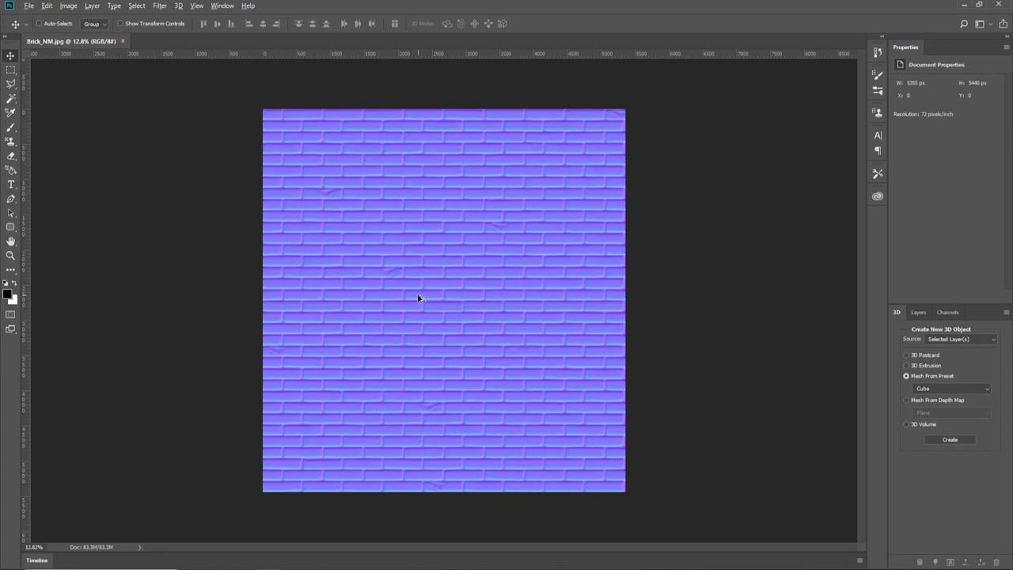
scroll(420, 296, up, 1)
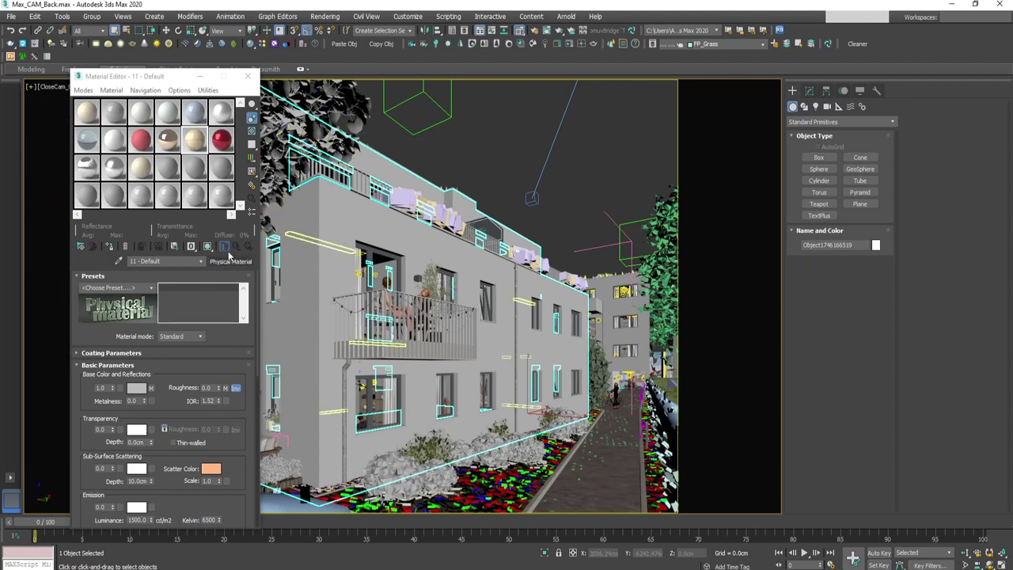
Step: Make sample slot 24 a VRayMtl and choose Bitmap for its Diffuse map
click(217, 202)
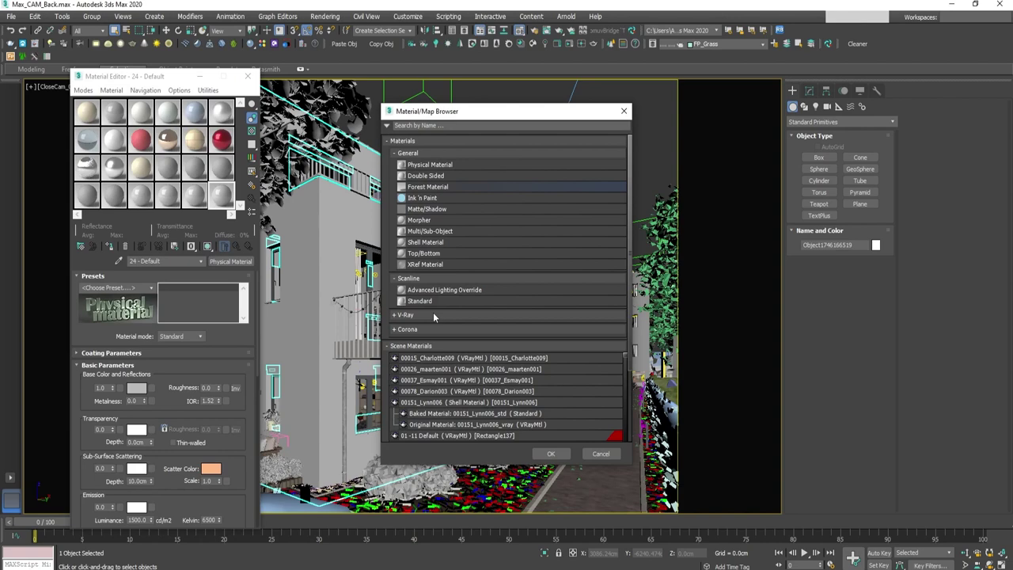
click(434, 316)
scroll(441, 403, down, 2)
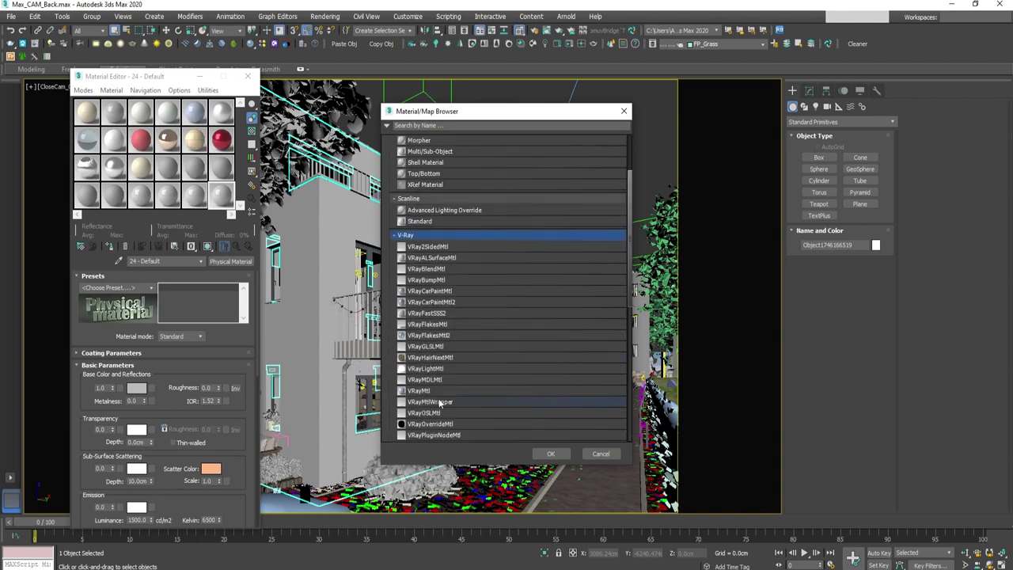
double_click(423, 392)
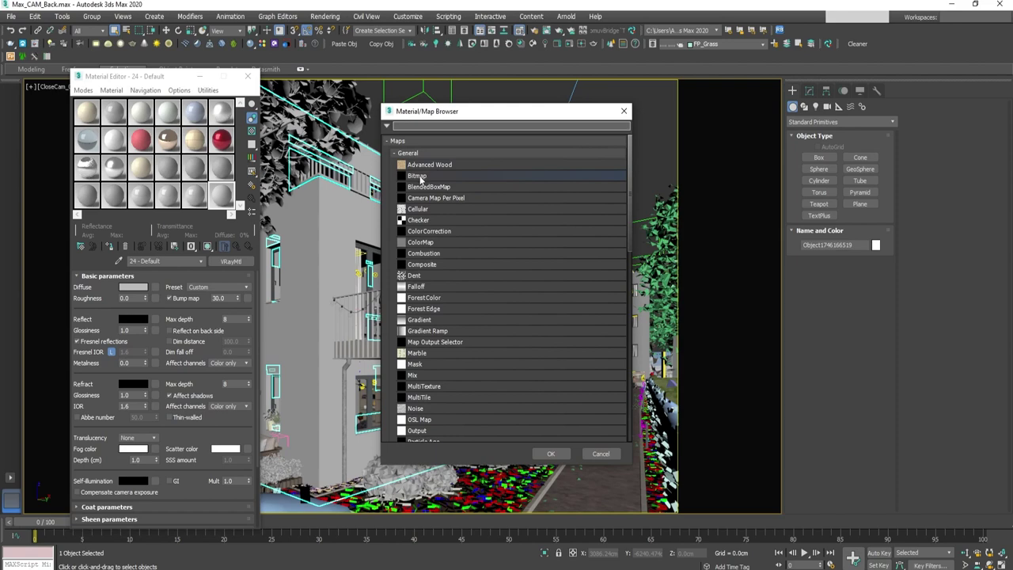
click(420, 177)
Step: Load Brick_Diffuse.jpg as the diffuse bitmap, then cut it for reuse
double_click(420, 177)
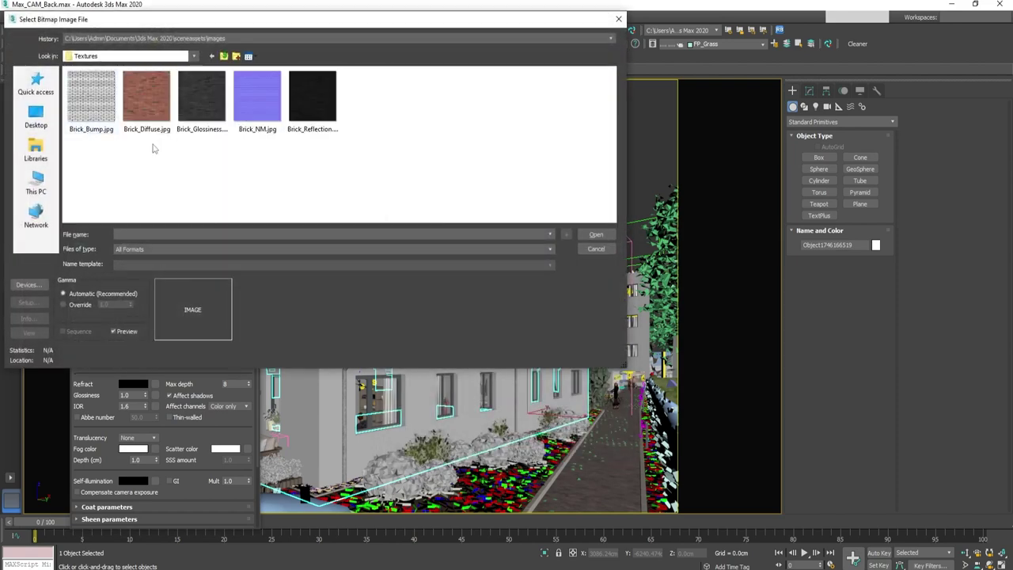
click(146, 97)
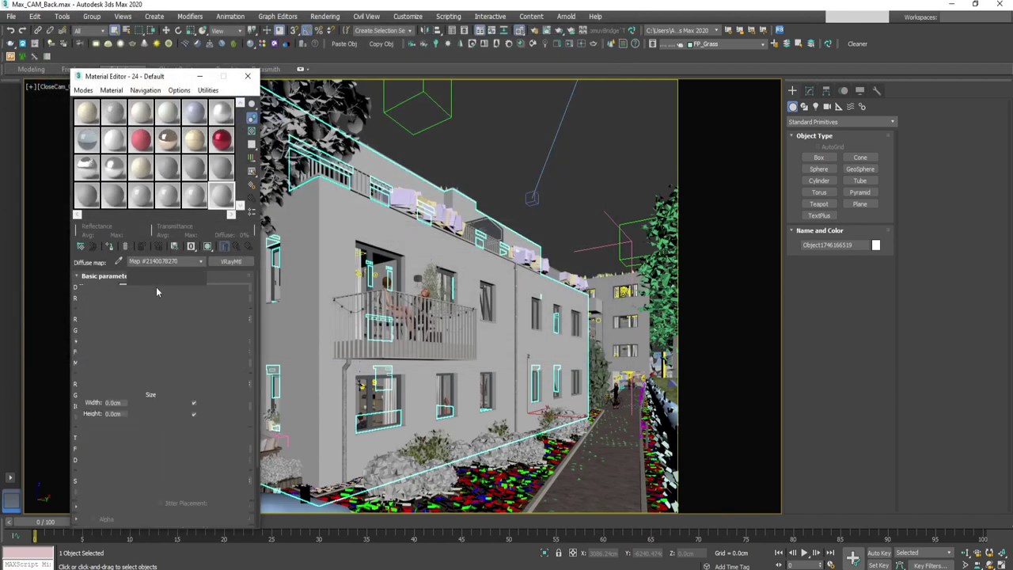
click(226, 246)
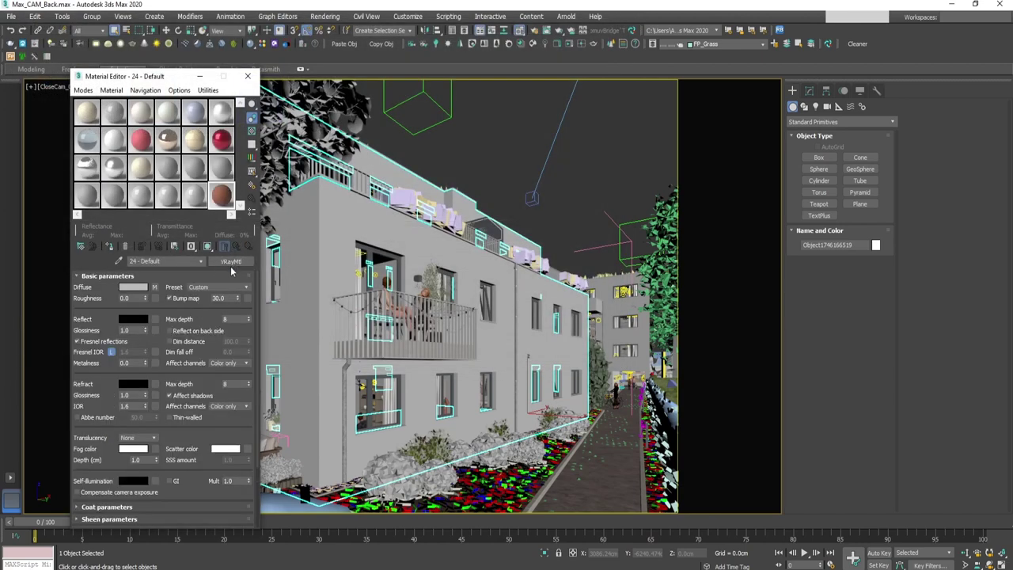
right_click(157, 289)
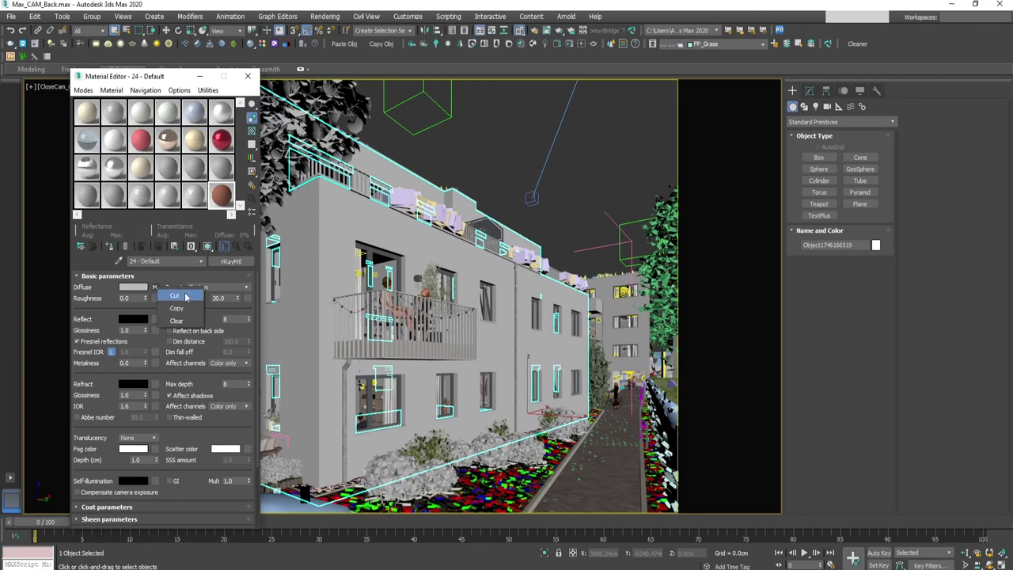
click(184, 296)
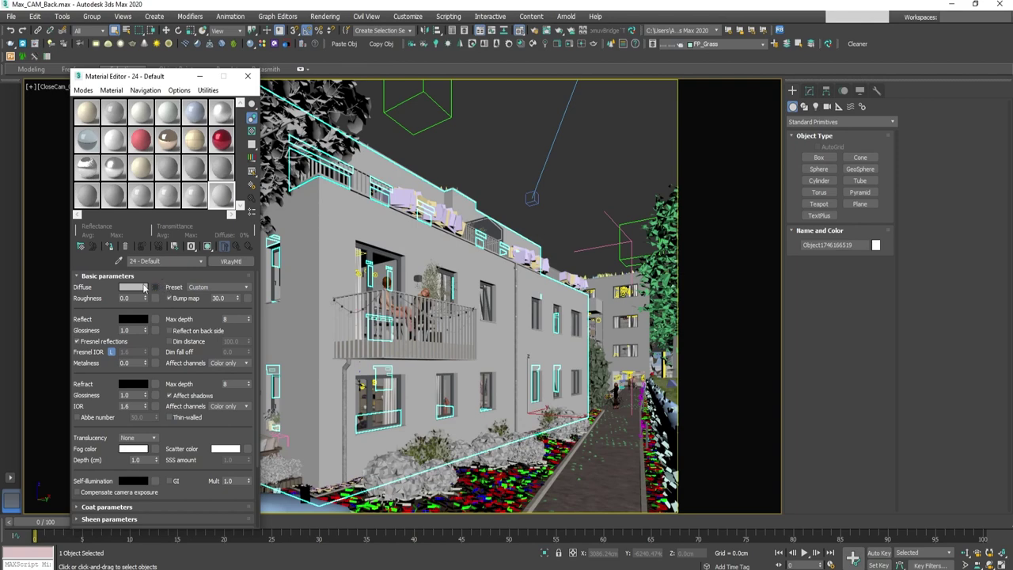
Step: Replace the diffuse with a Composite map, pasting the brick bitmap into Layer 1 and copying it to Layer 2
click(155, 287)
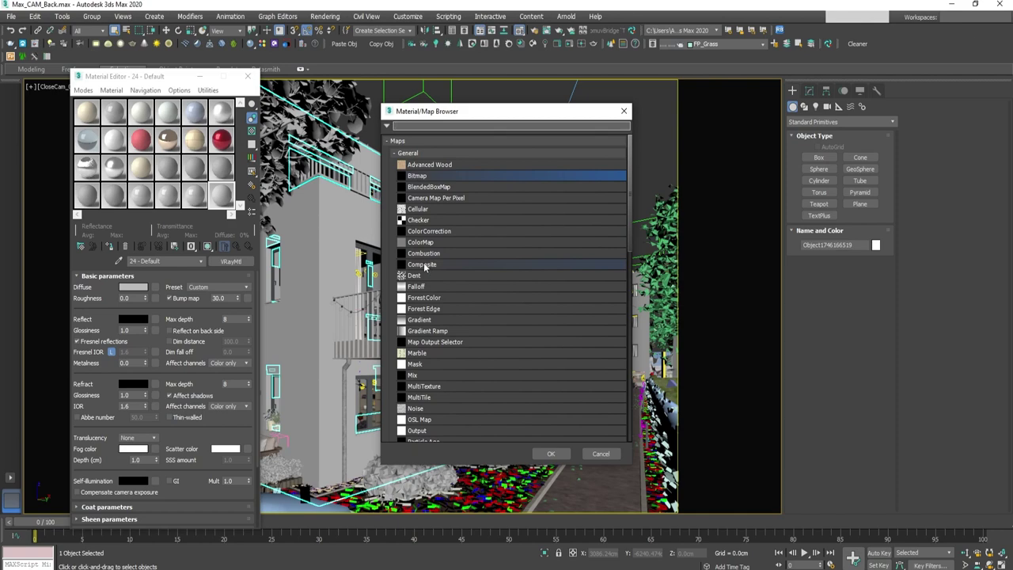
double_click(425, 267)
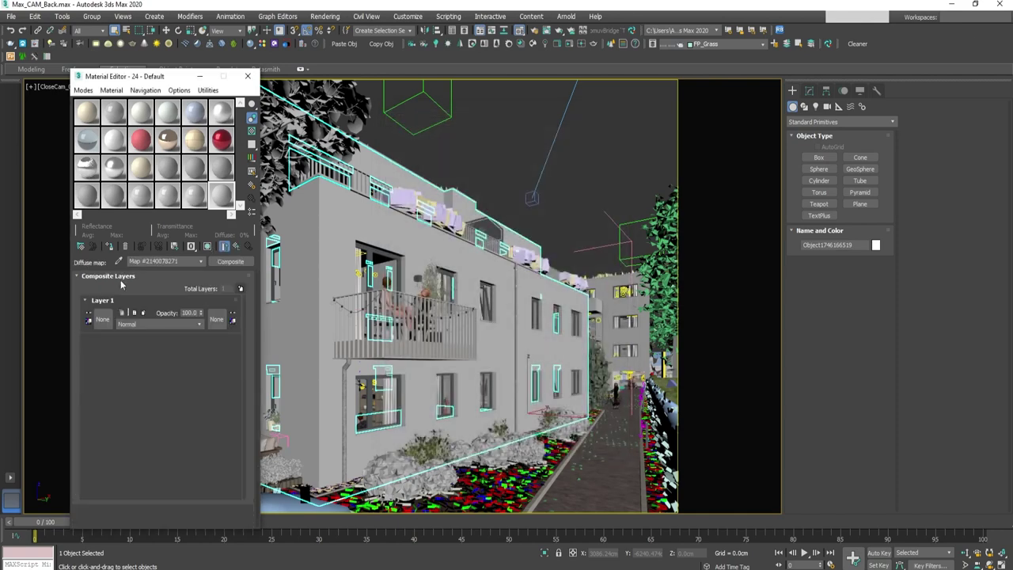
right_click(100, 327)
click(131, 333)
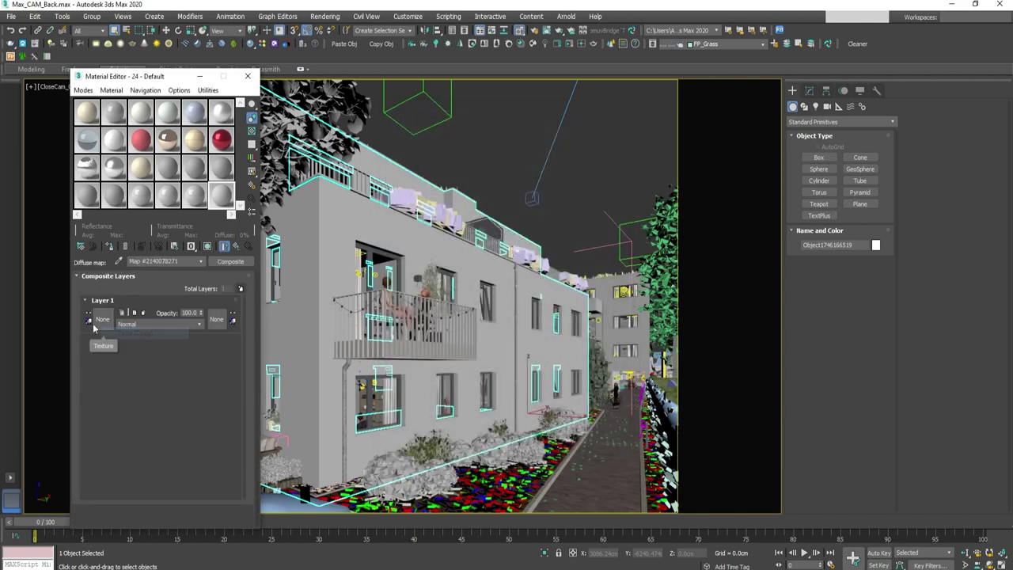
click(240, 290)
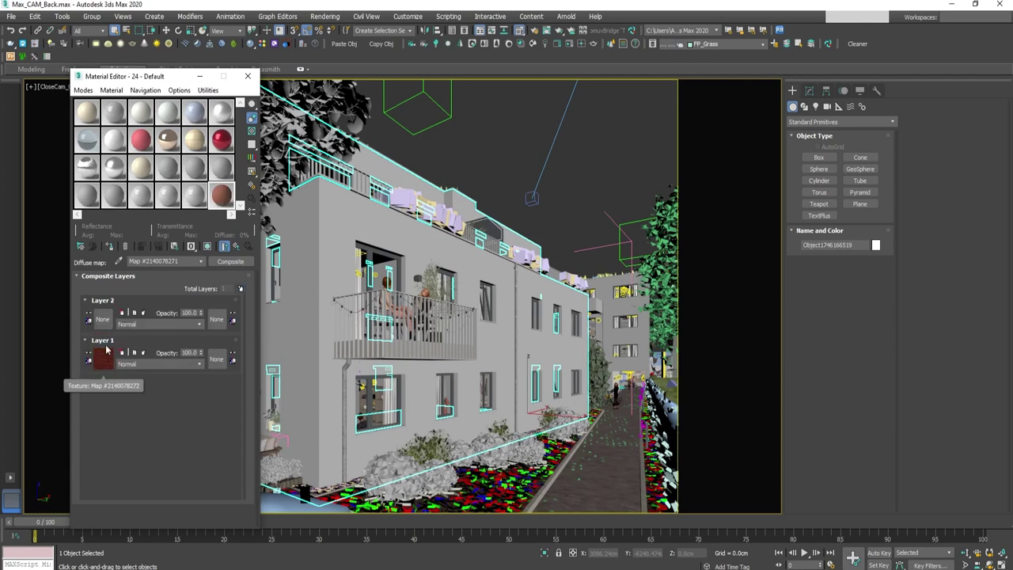
drag(103, 358, 114, 320)
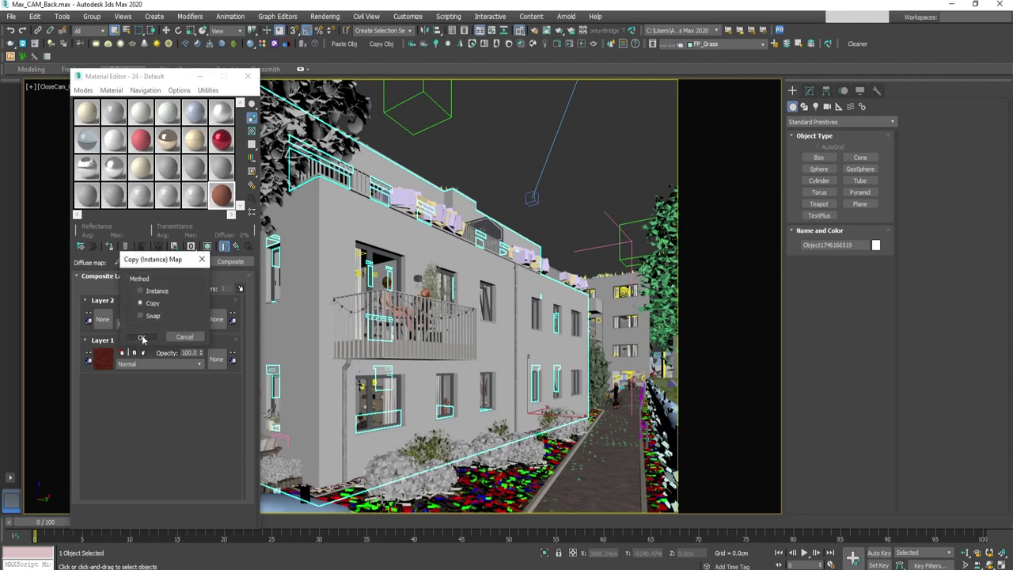
click(138, 337)
Step: Swap Layer 2's image to Brick_Bump.jpg and turn off real-world scale on both layers
click(101, 324)
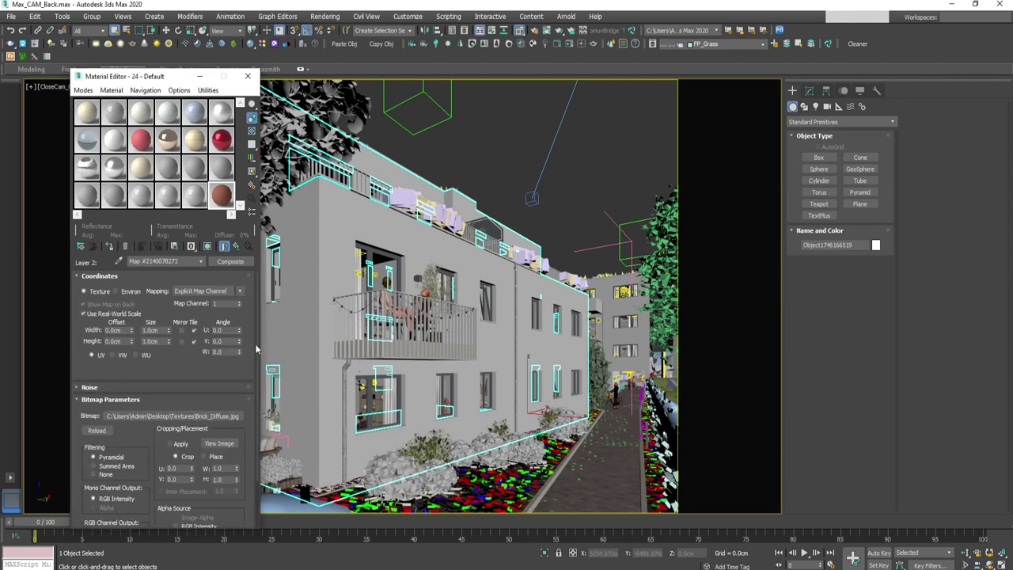
click(224, 416)
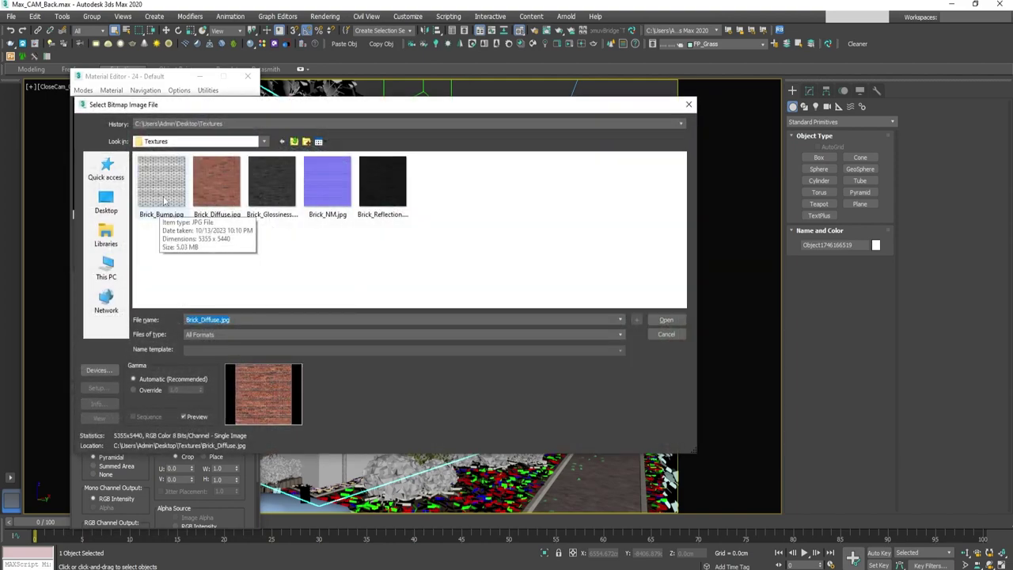
double_click(163, 202)
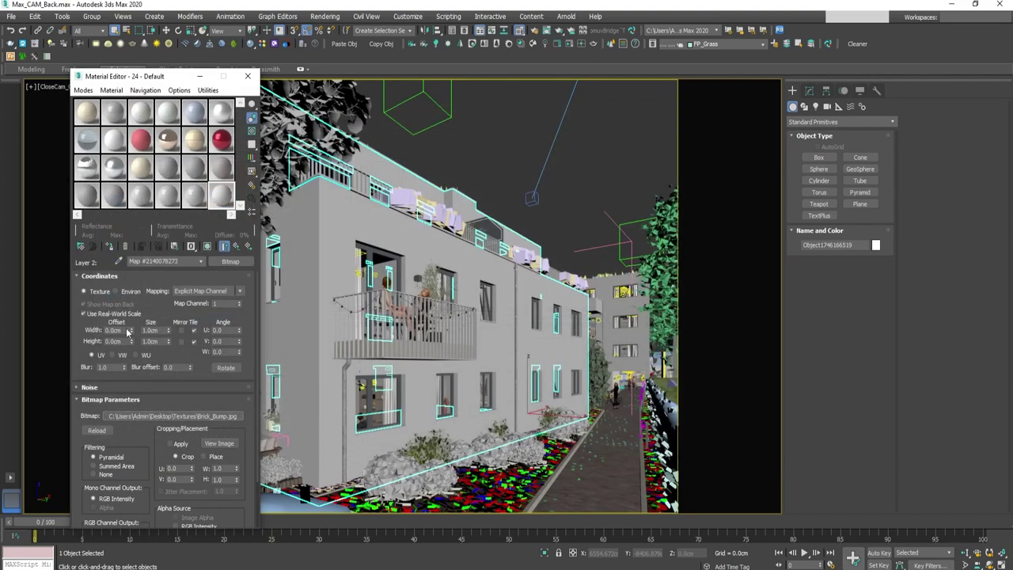
click(91, 313)
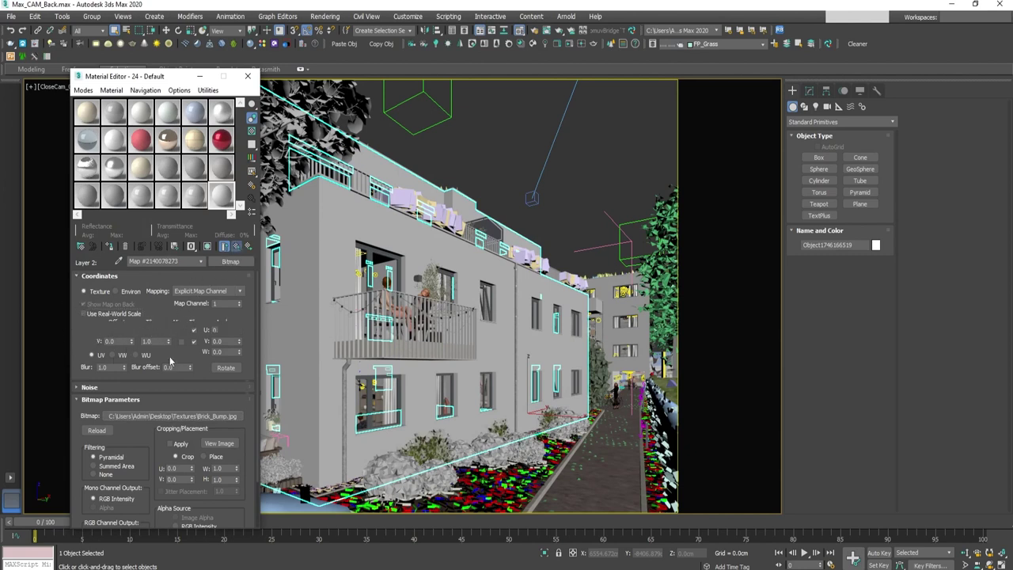
key(Up)
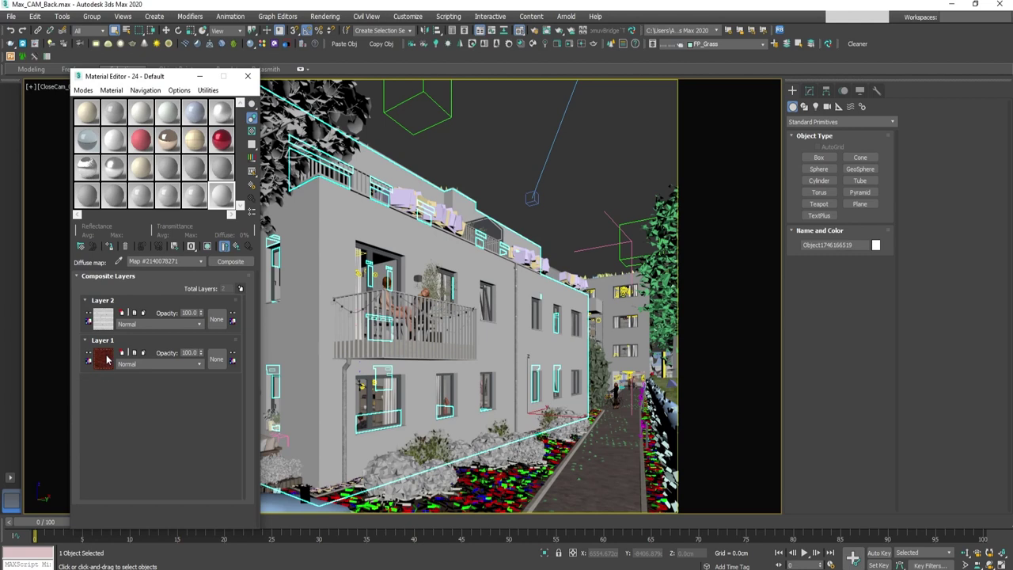
click(108, 359)
click(99, 314)
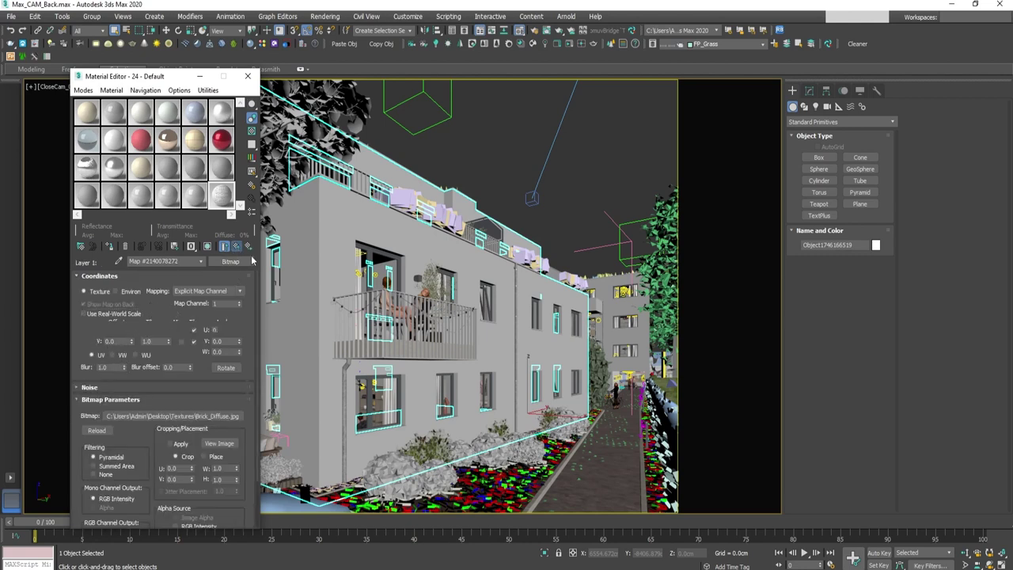
key(Up)
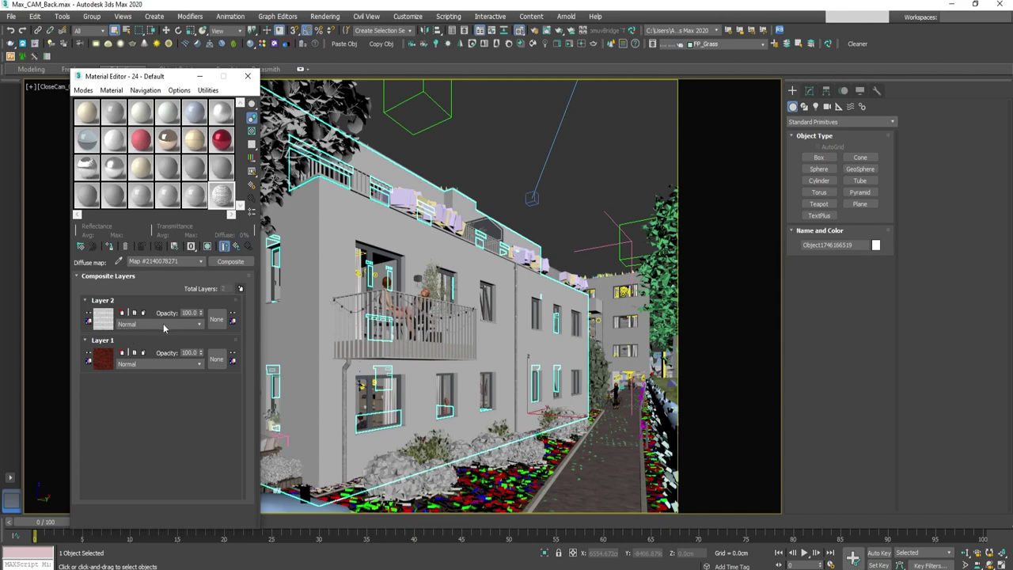
Step: Set Layer 2's blend mode to Multiply and open an enlarged preview of the composite
click(164, 325)
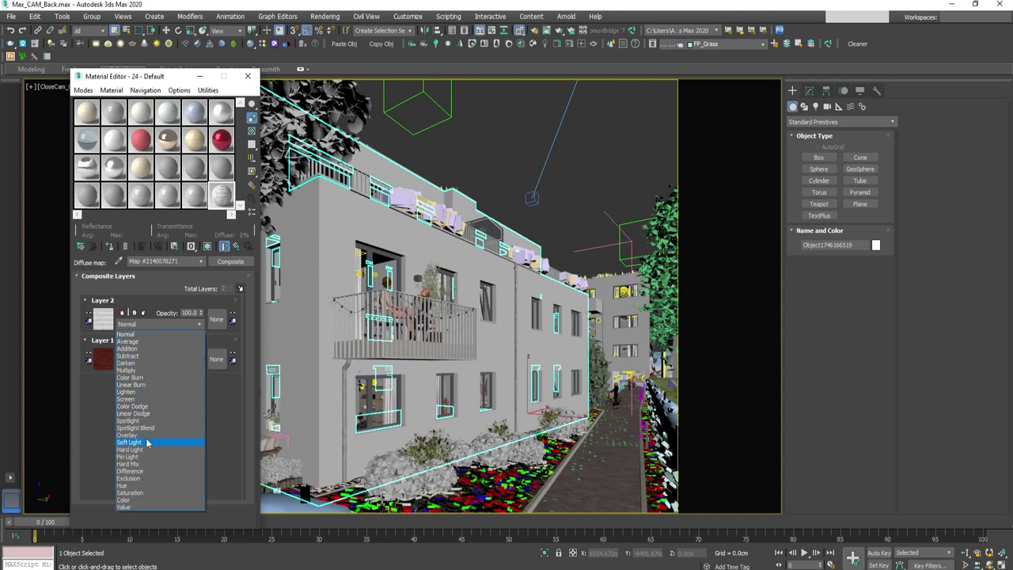
click(126, 370)
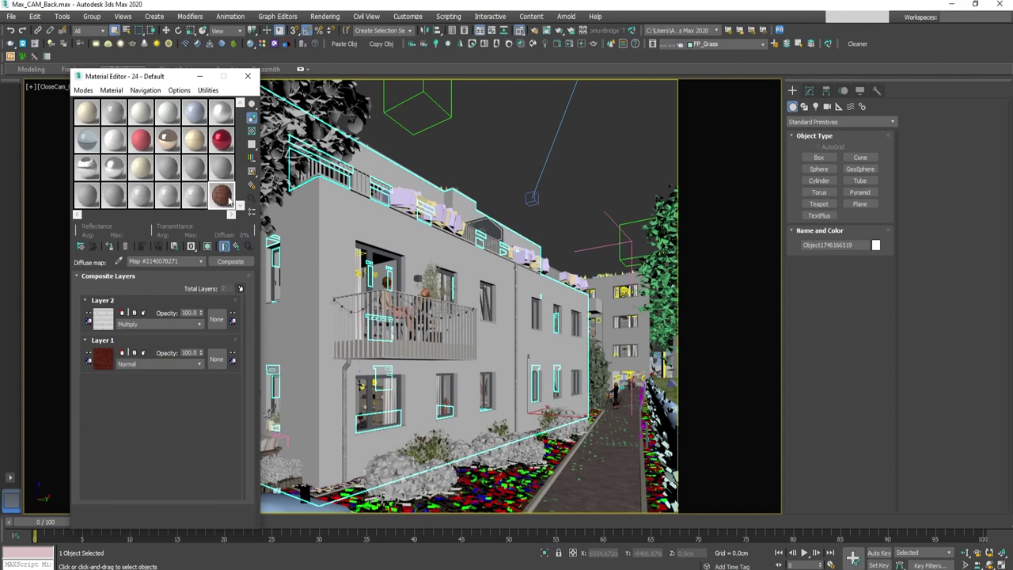
double_click(223, 196)
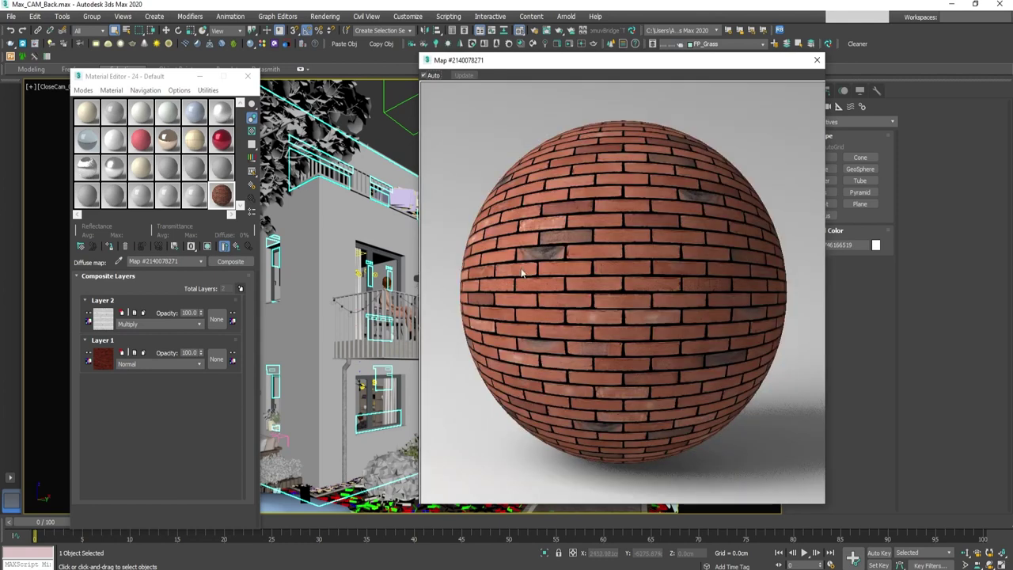
Step: Set Layer 2's Multiply opacity to 45, close the enlarged preview and return to the VRayMtl
click(145, 326)
click(146, 325)
click(190, 313)
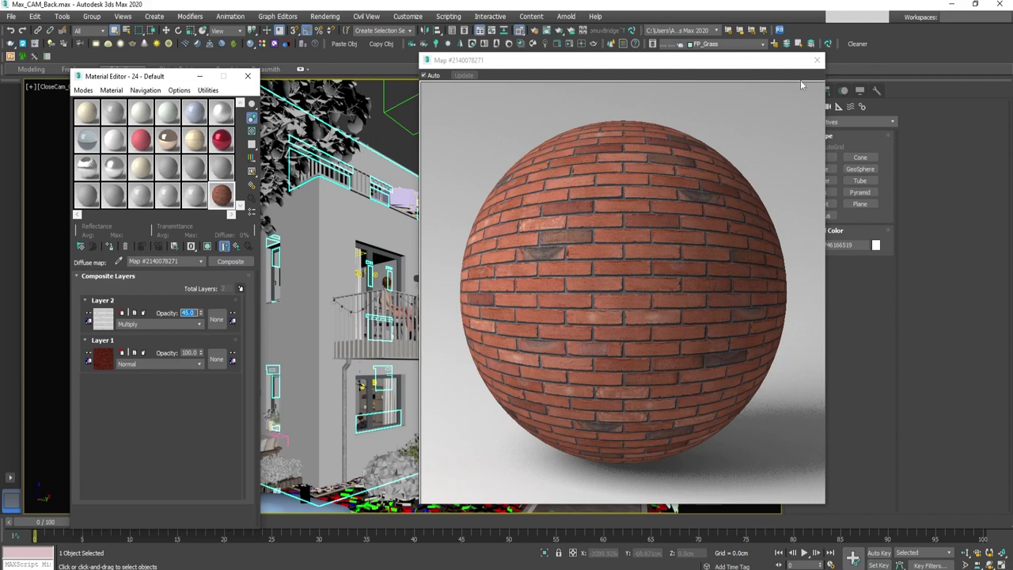
click(816, 61)
click(238, 248)
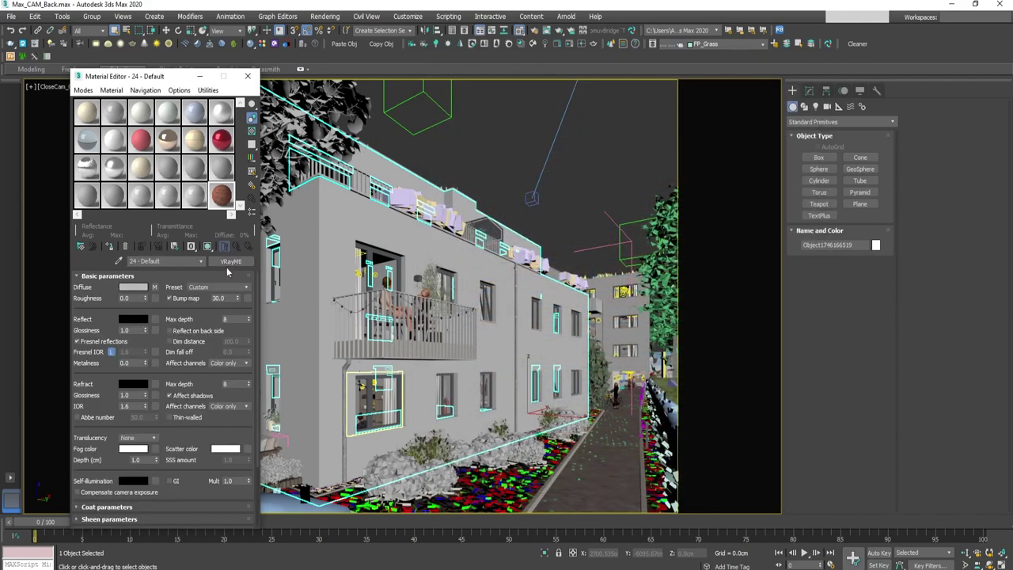
Step: Load Brick_Reflection.jpg as the Reflect map bitmap
click(155, 321)
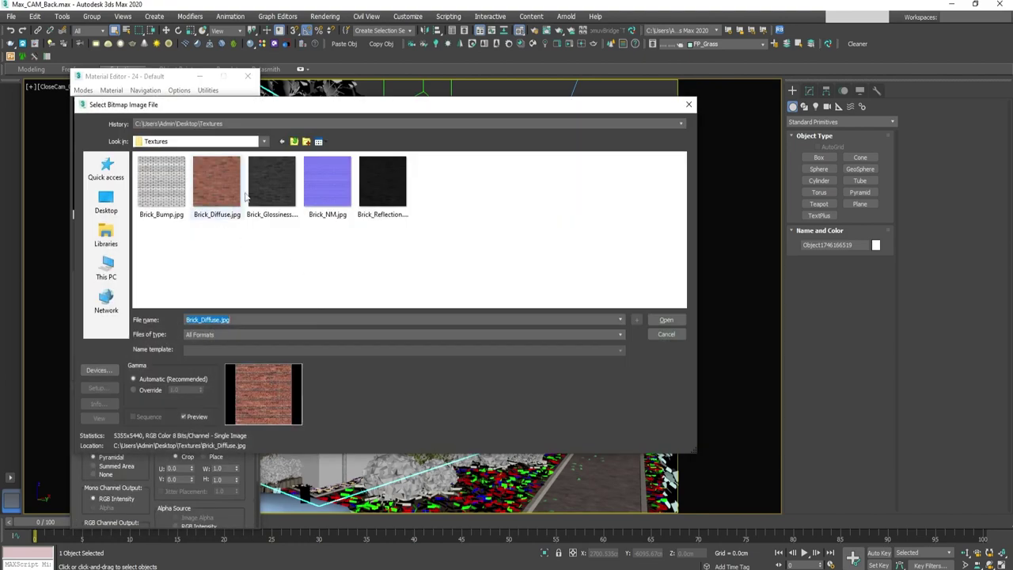
double_click(357, 215)
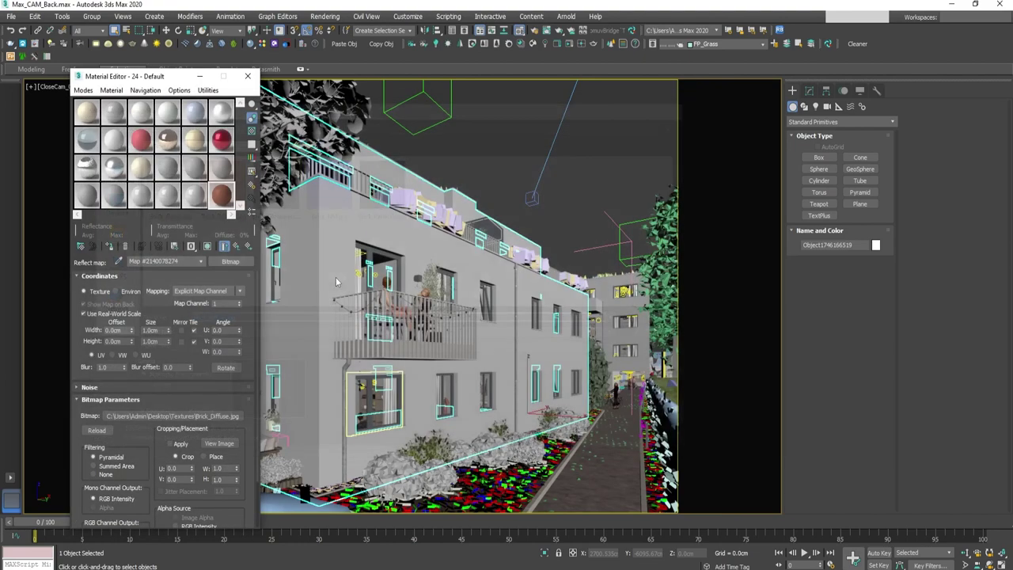
click(235, 247)
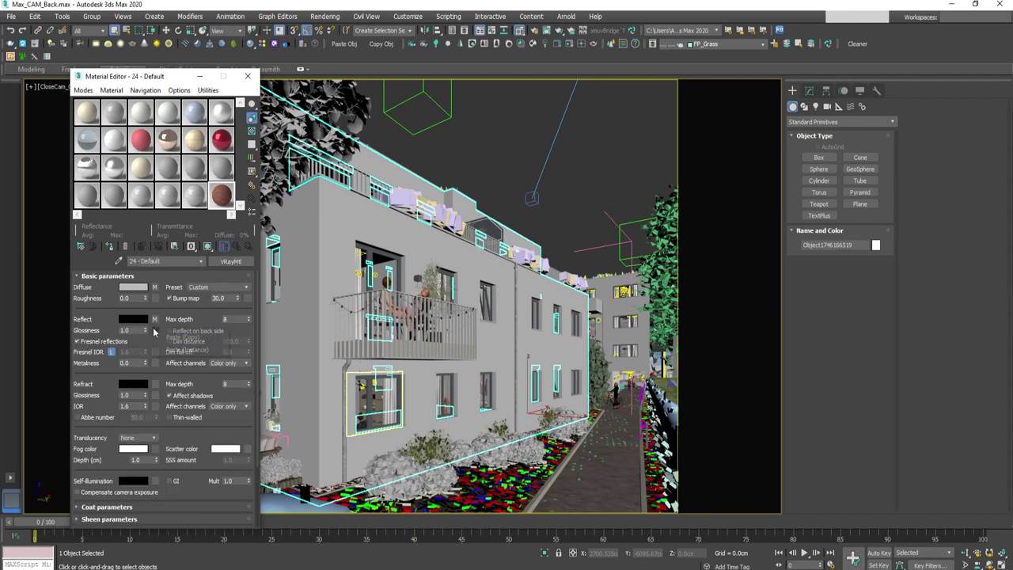
Step: Load Brick_Glossiness.jpg as the Glossiness map bitmap
click(154, 330)
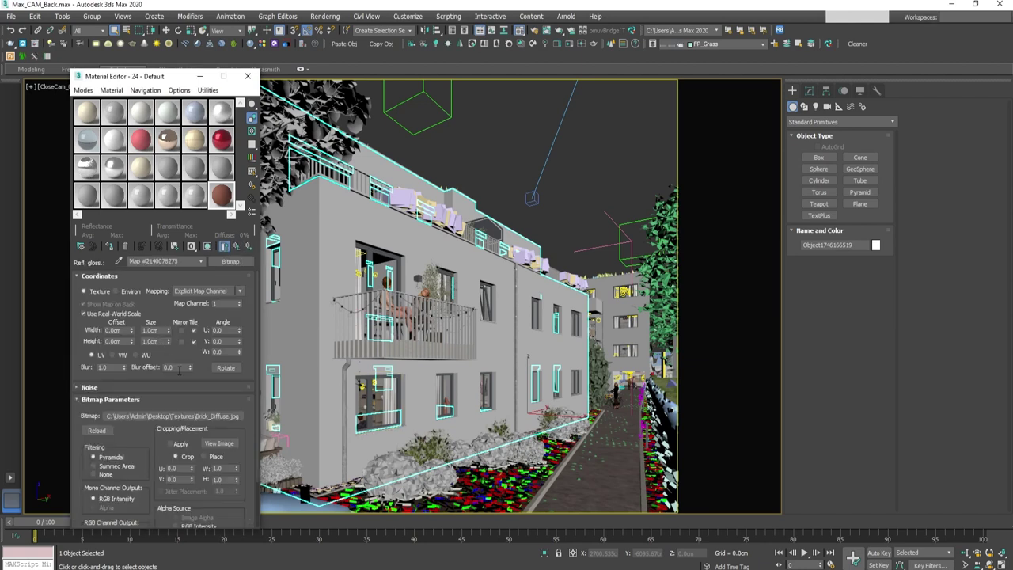
click(170, 417)
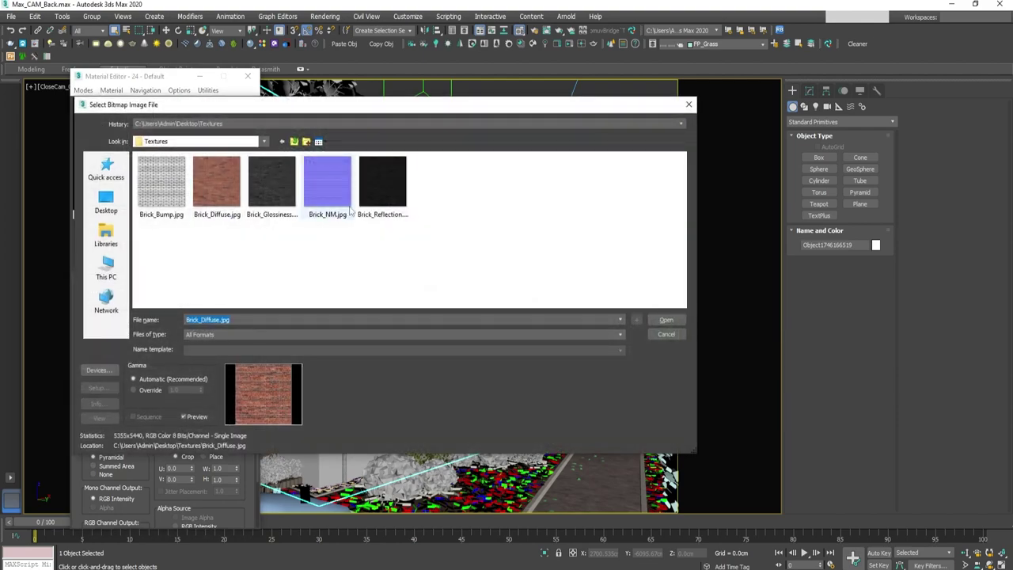
click(272, 192)
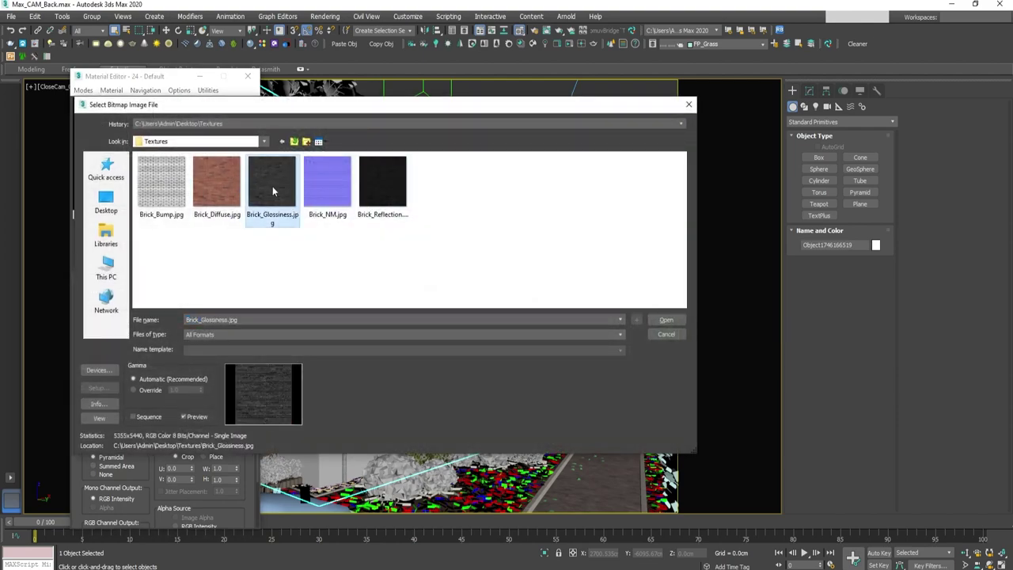
double_click(272, 187)
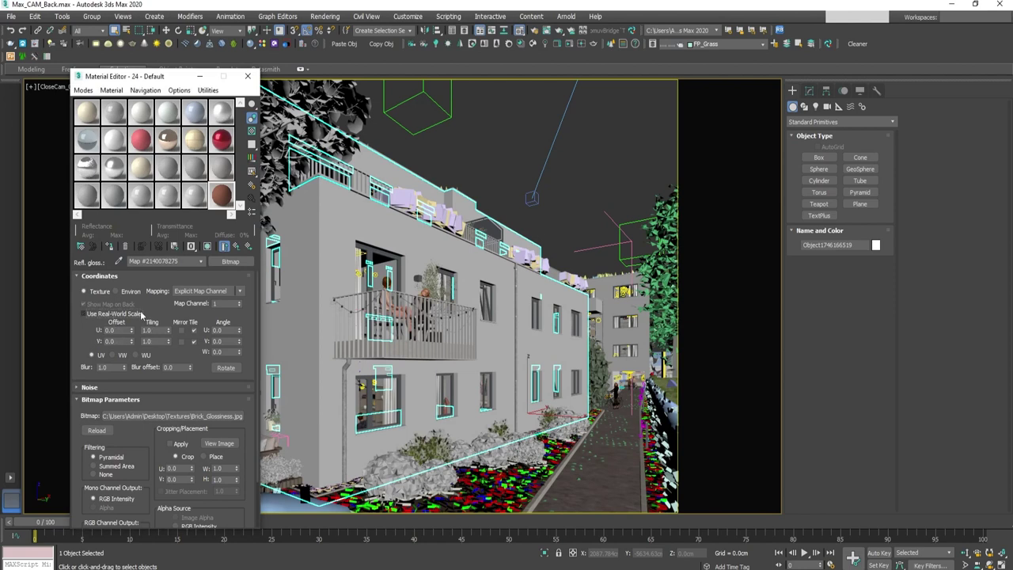
click(237, 246)
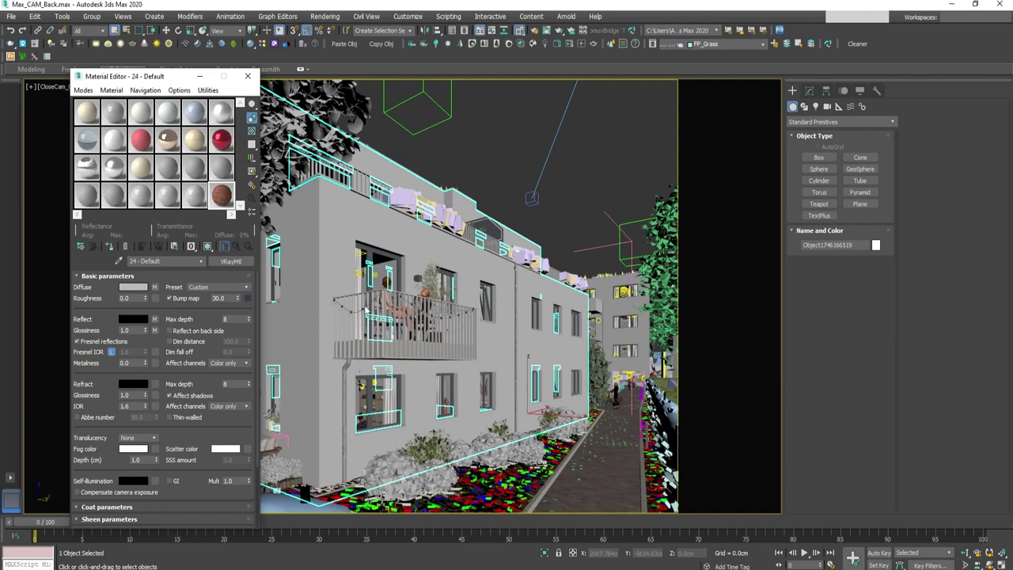
Step: Put a VRayNormalMap in the material's bump channel
click(247, 298)
click(400, 155)
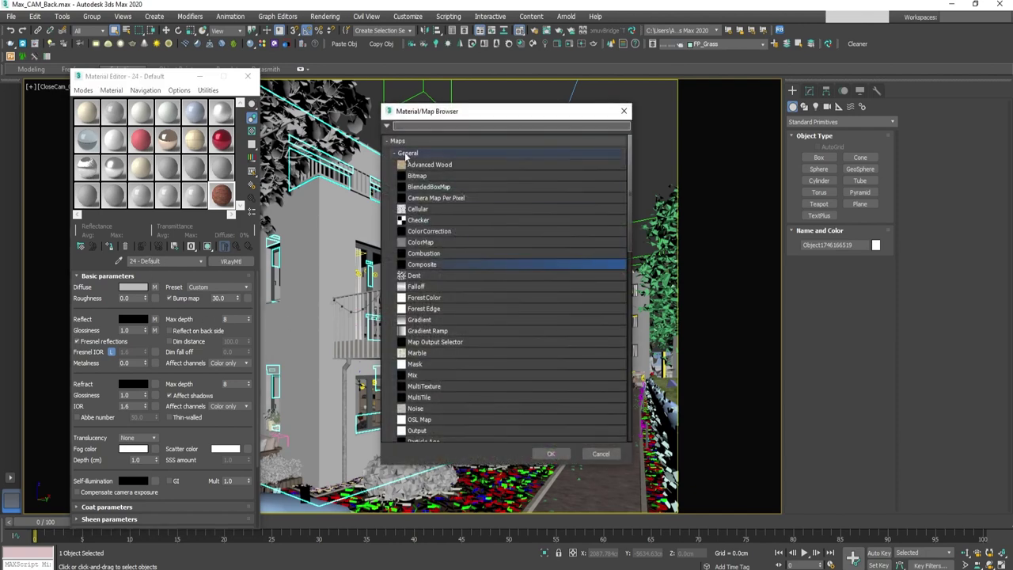
click(415, 233)
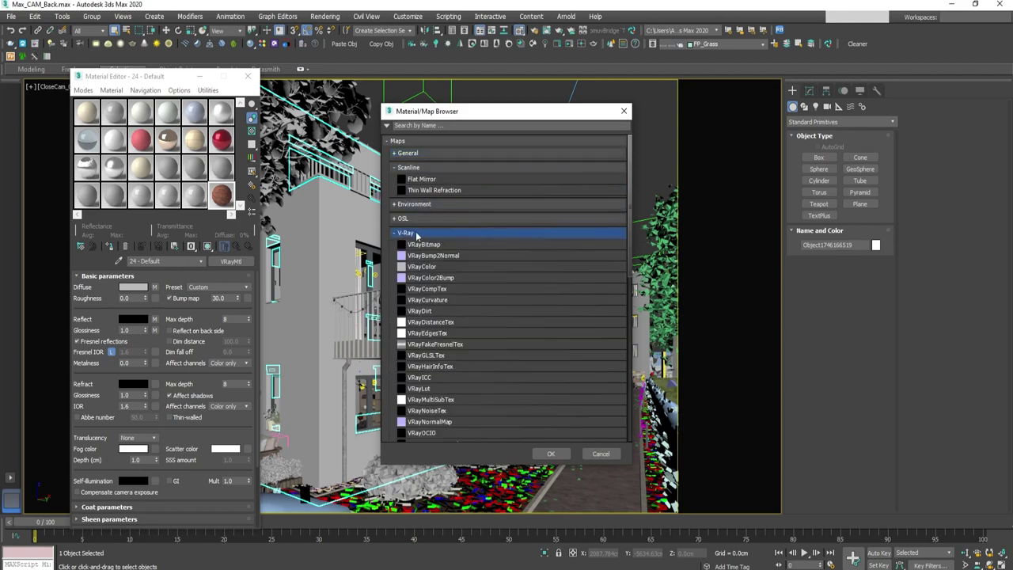
double_click(427, 422)
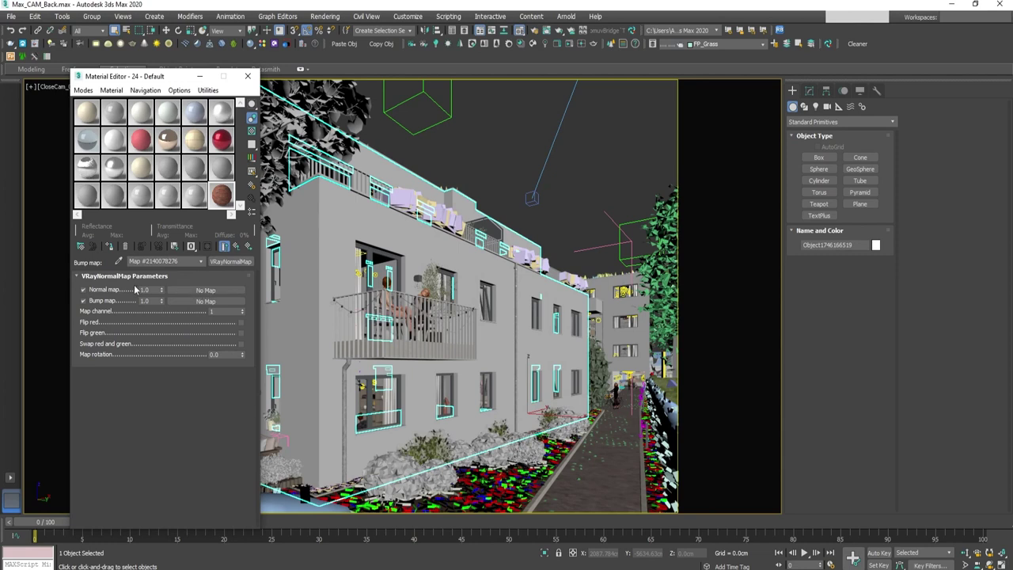
Step: Paste a bitmap copy into the normal map slot and load Brick_NM.jpg with gamma override 1.0
right_click(191, 289)
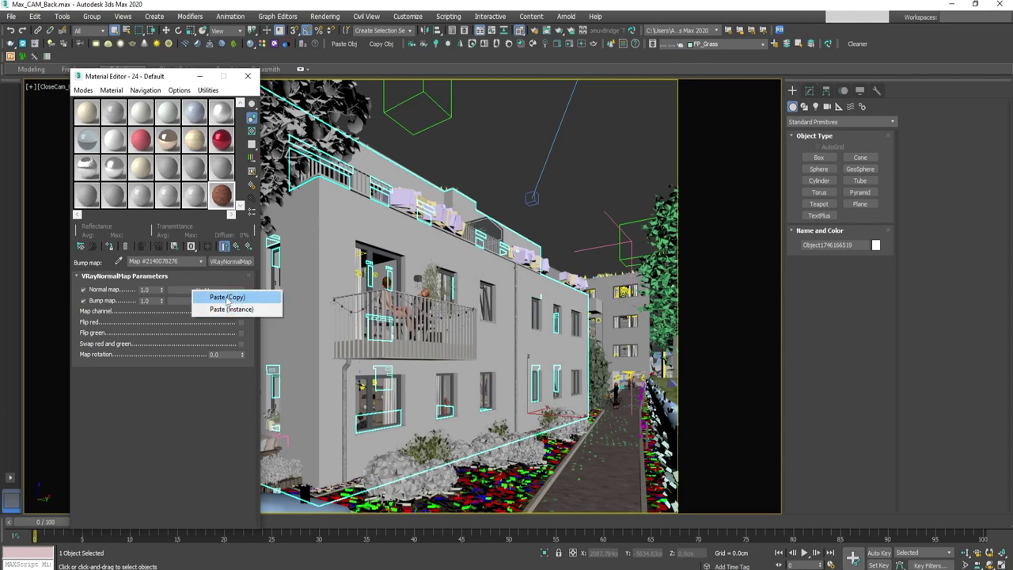
click(227, 296)
click(217, 290)
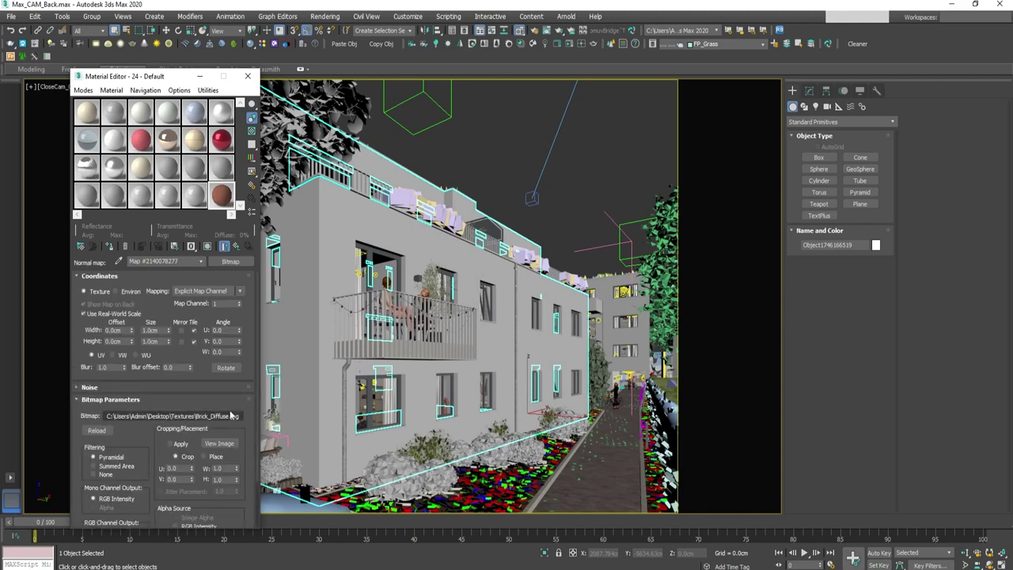
click(232, 416)
click(326, 183)
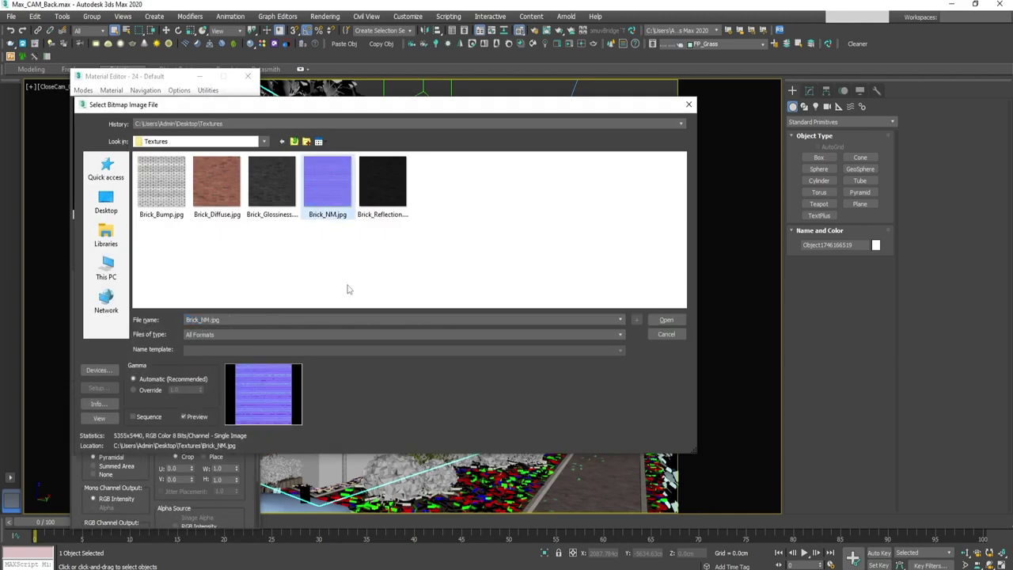
click(133, 390)
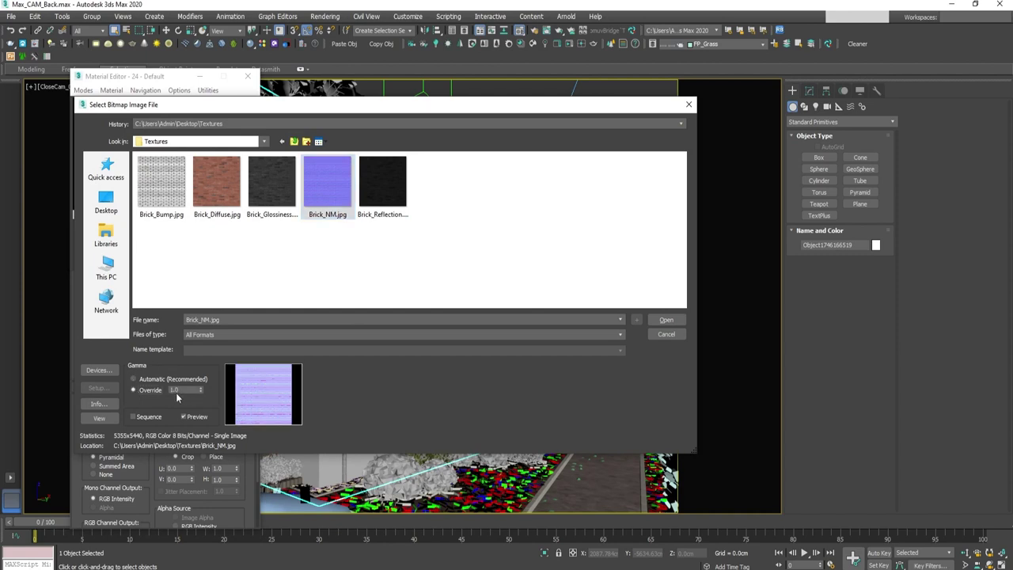
key(Tab)
click(666, 320)
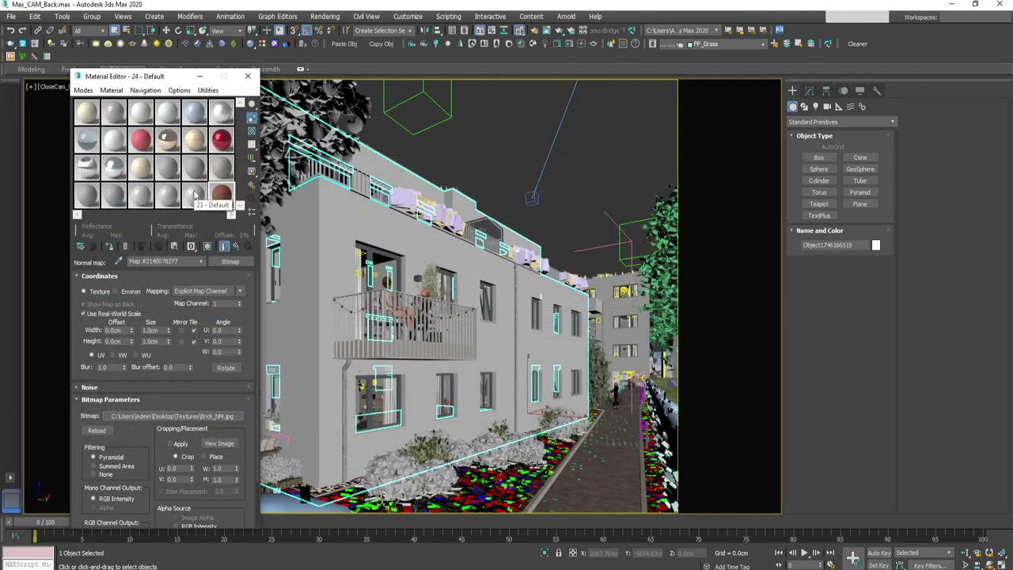
click(83, 313)
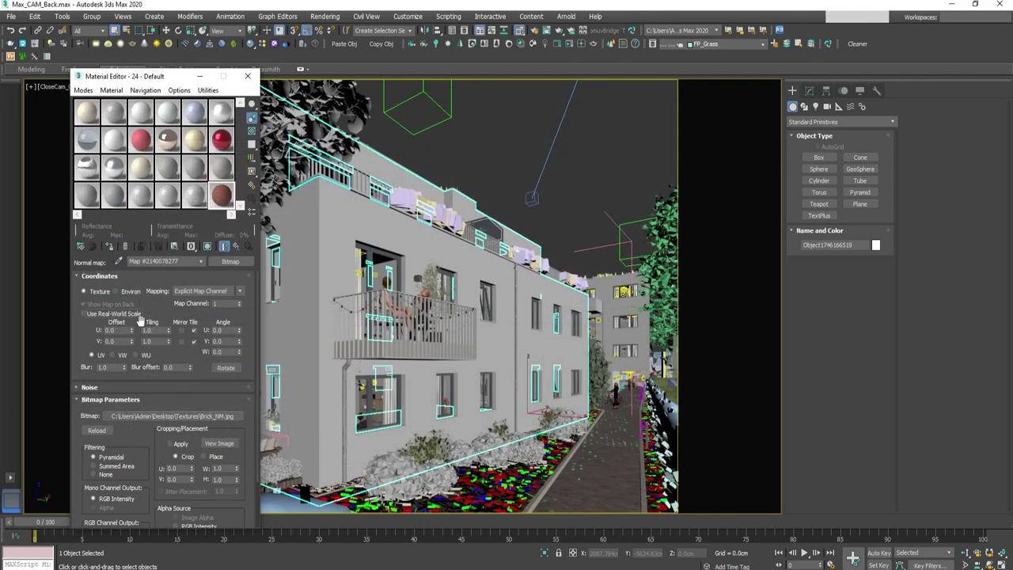
click(235, 246)
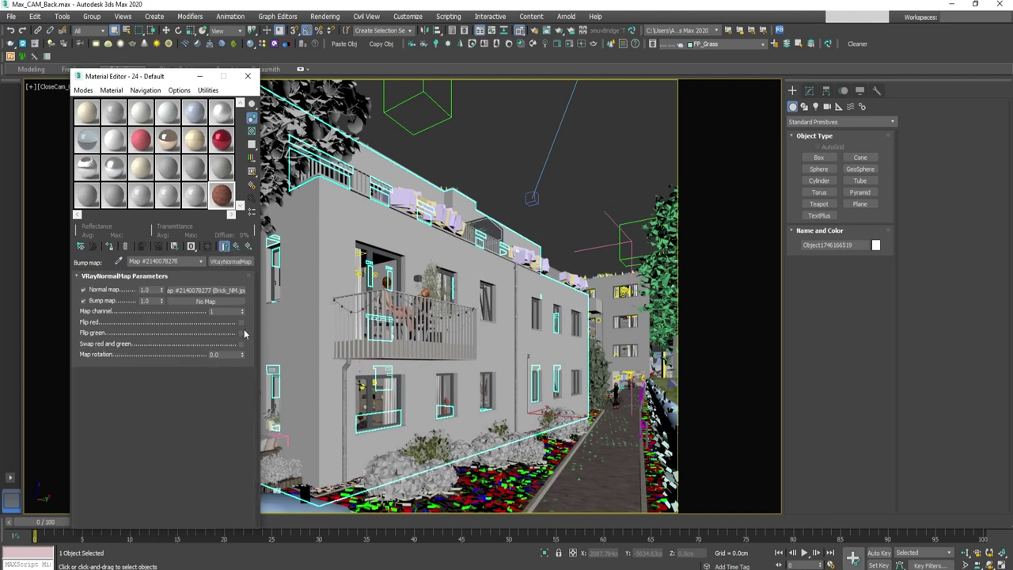
Step: Paste a bitmap copy into the bump slot, load Brick_Bump.jpg, and check both strengths at 1.0
right_click(199, 304)
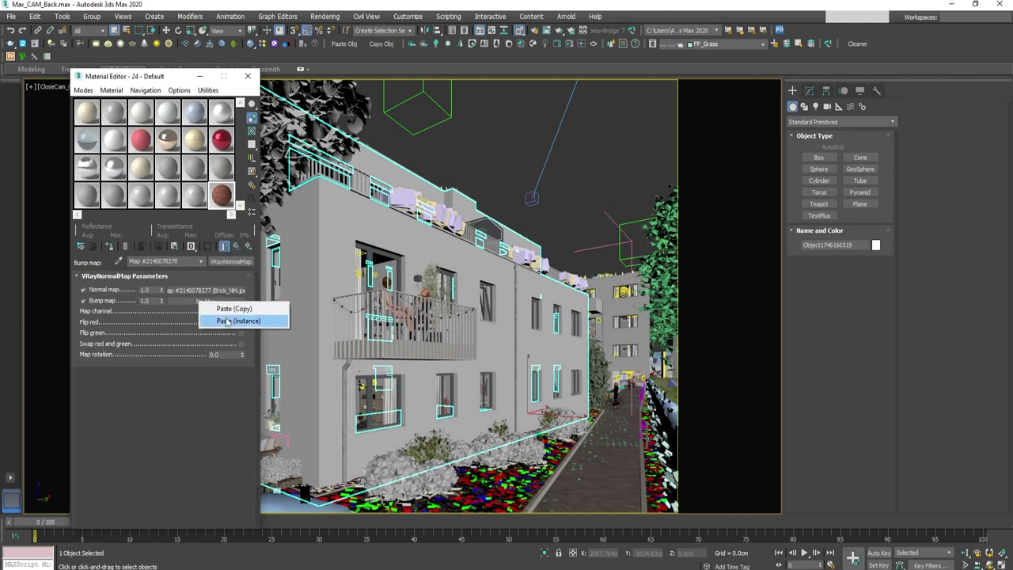
click(233, 308)
click(204, 301)
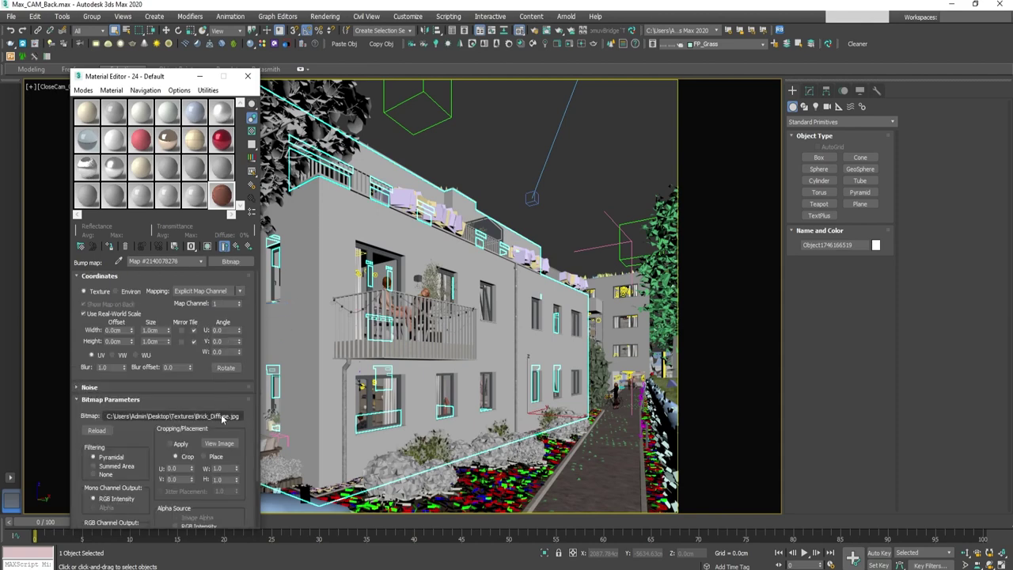
click(173, 415)
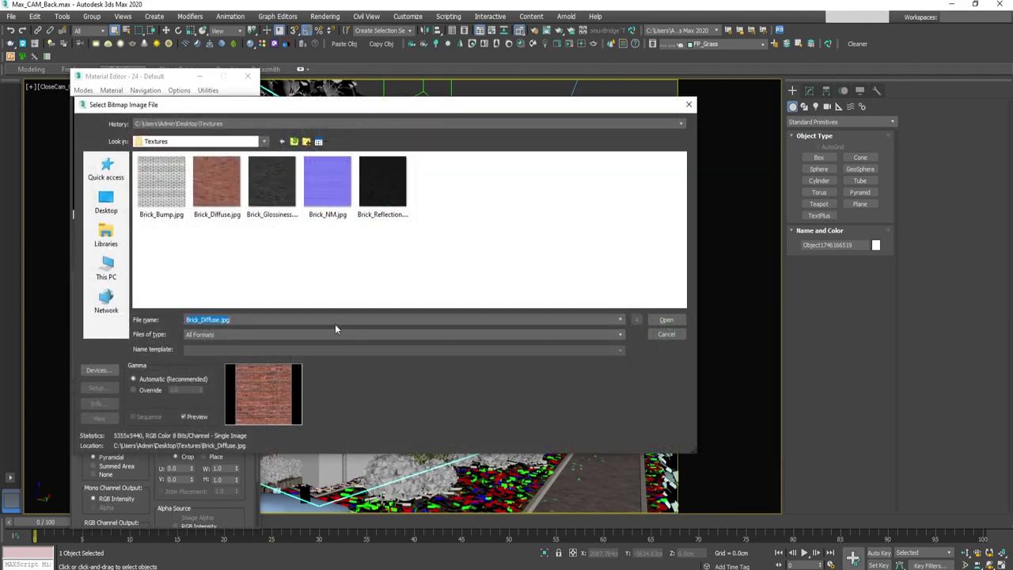
double_click(166, 182)
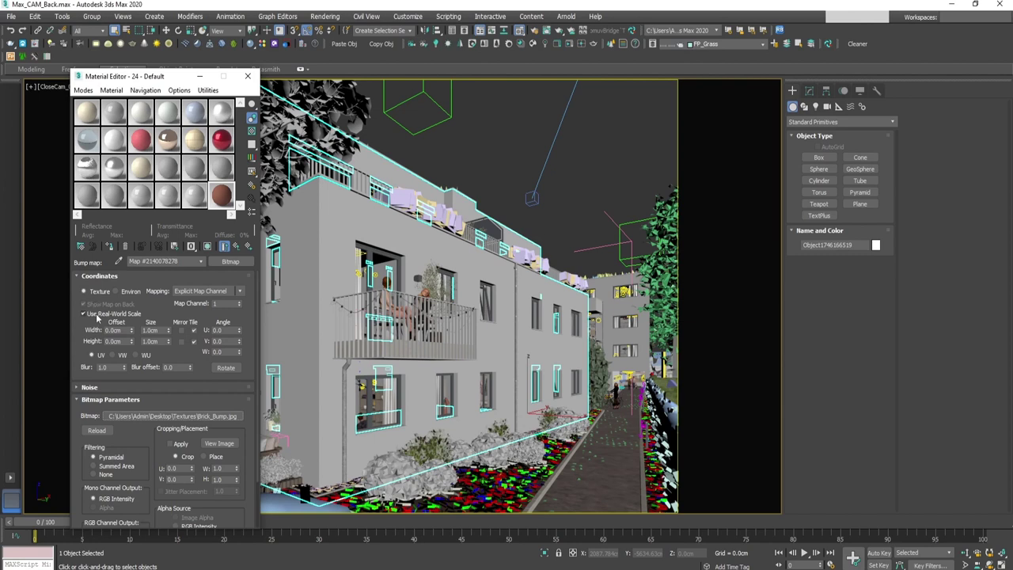
click(237, 246)
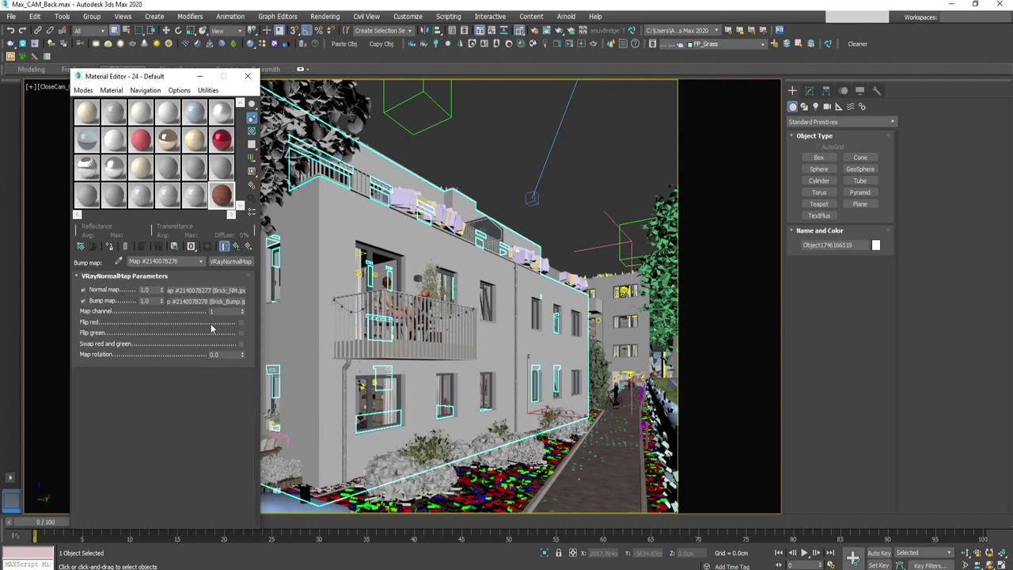
click(151, 289)
click(146, 300)
Step: Raise Material 24's VRayMtl Bump amount from 30 to 100, checking it in the enlarged sphere preview
key(shift+Tab)
double_click(223, 203)
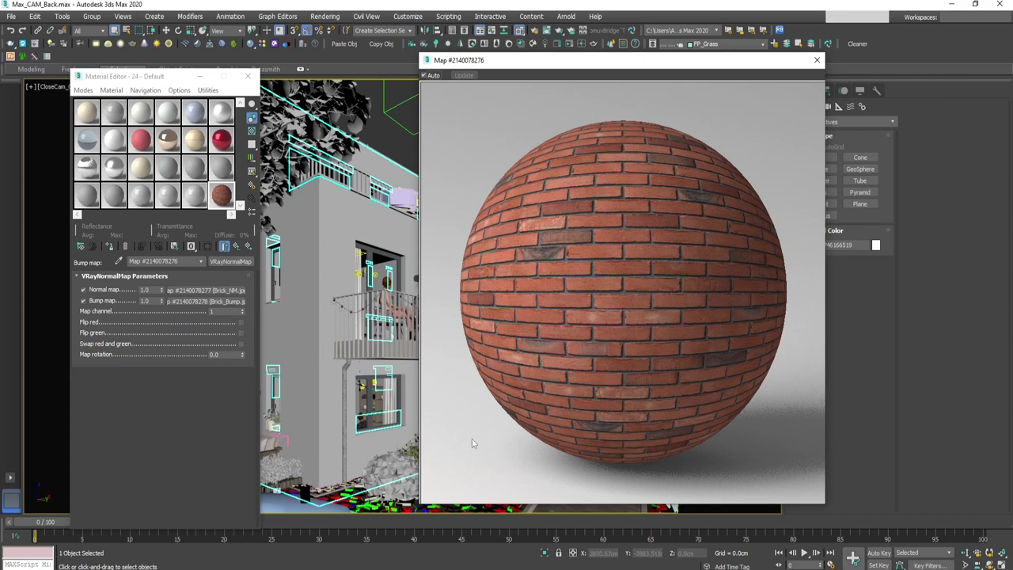
click(238, 247)
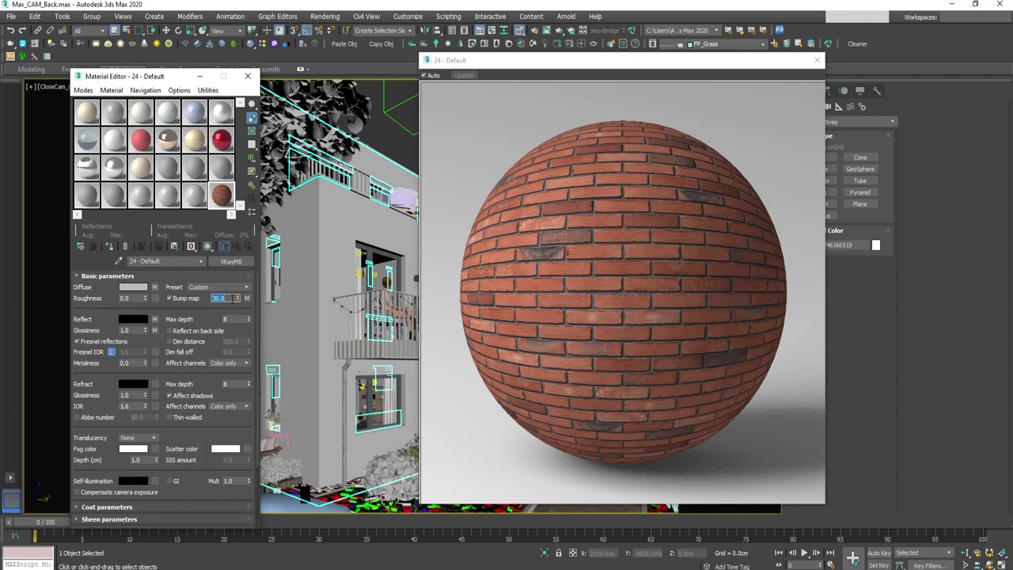
key(Return)
click(816, 60)
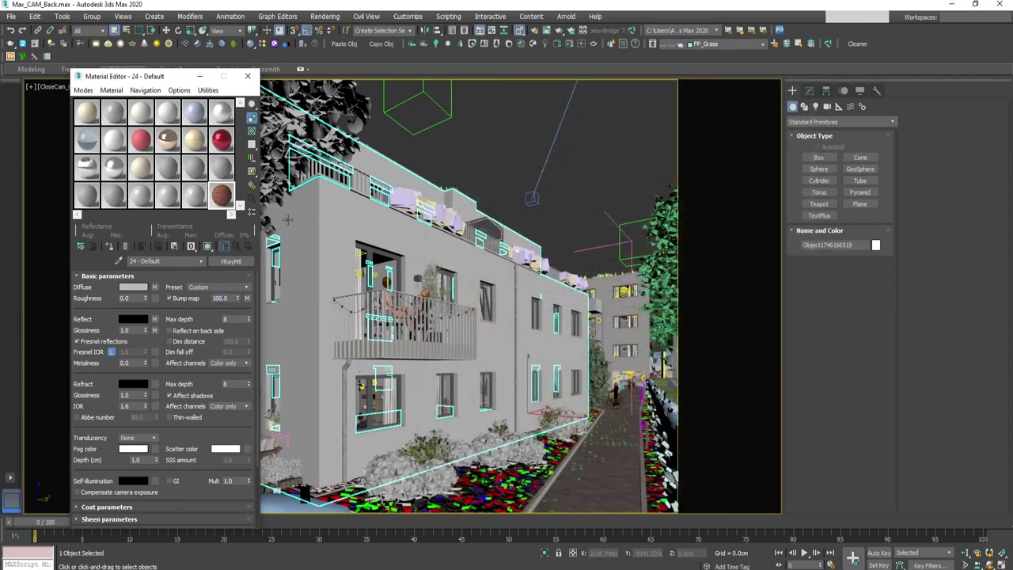